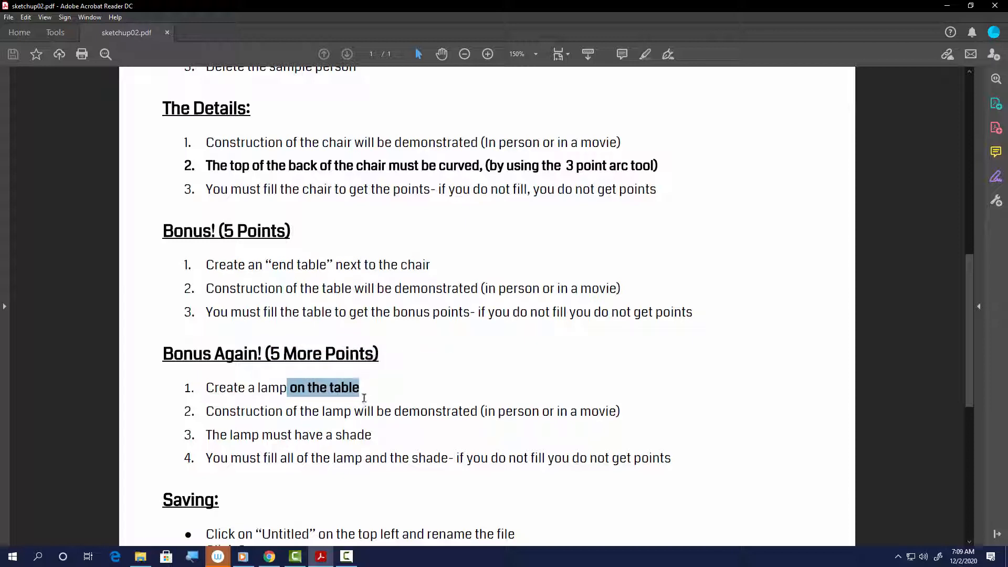
Review the bonus and saving requirements in the SketchUp assignment PDF.
scroll(365, 396, "down", 3)
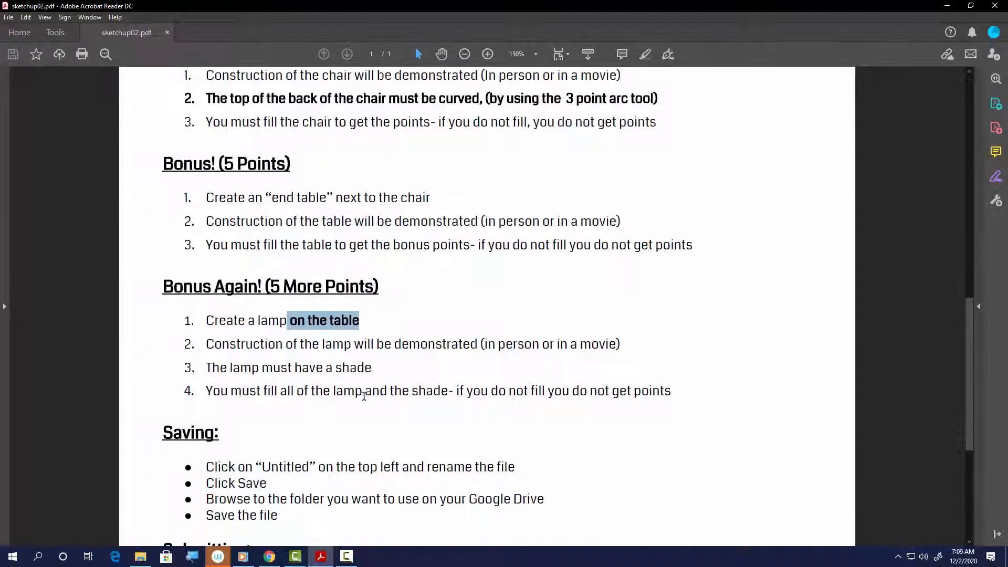
scroll(366, 399, "up", 2)
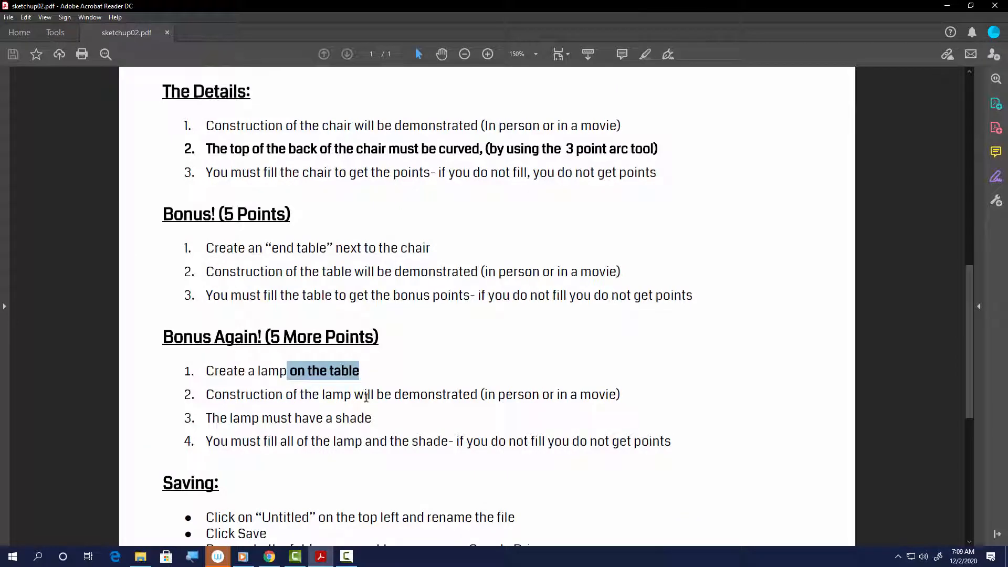
Switch to Chrome, locate SketchUp for Schools among the Google apps, and start modeling in its open tab.
left_click(269, 557)
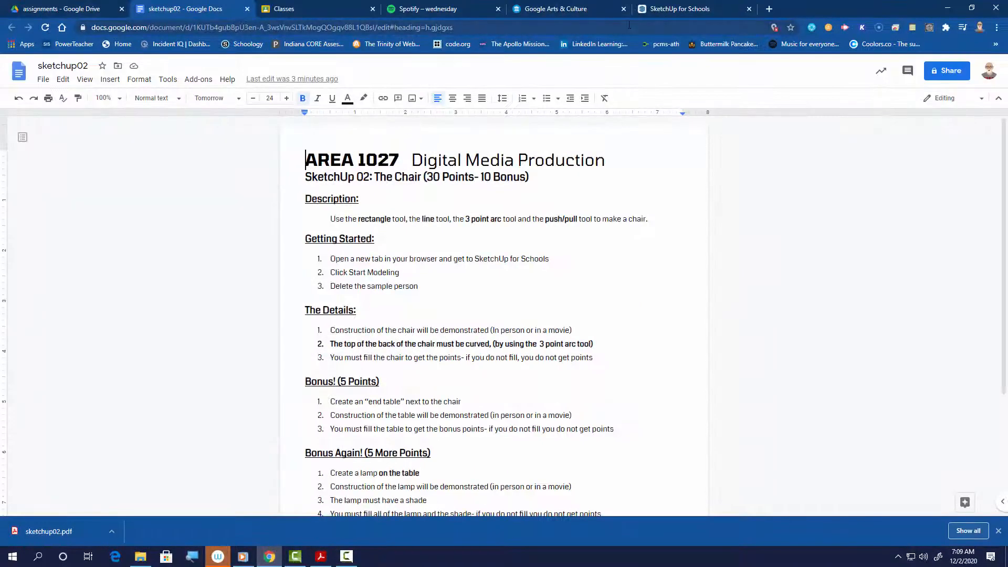
left_click(578, 9)
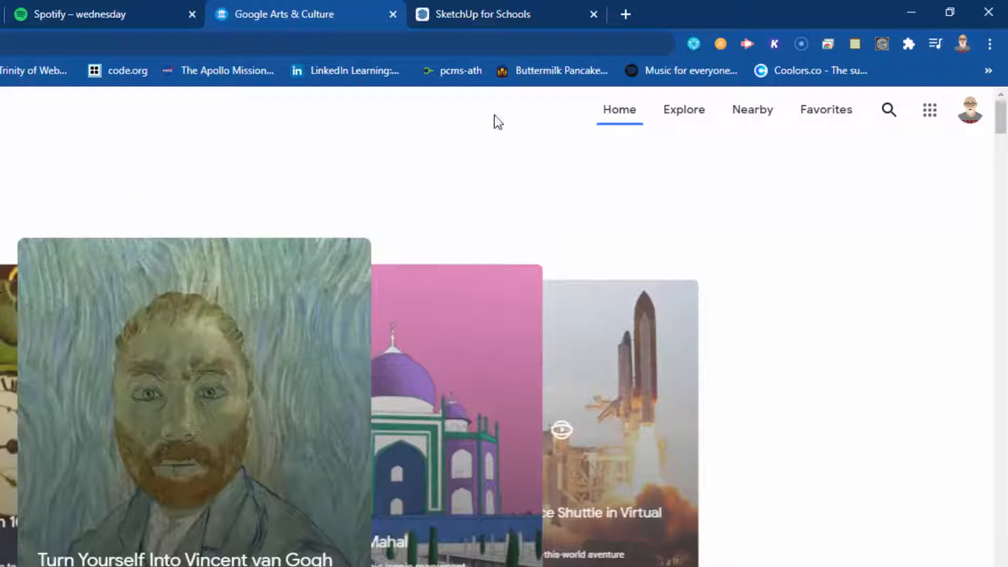
left_click(930, 113)
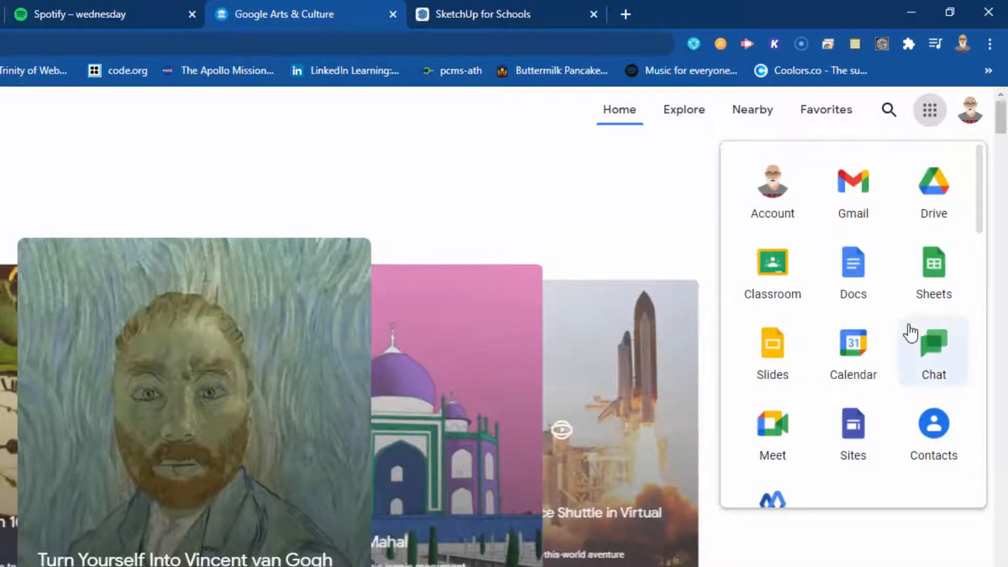
scroll(909, 333, "down", 10)
scroll(906, 333, "down", 1)
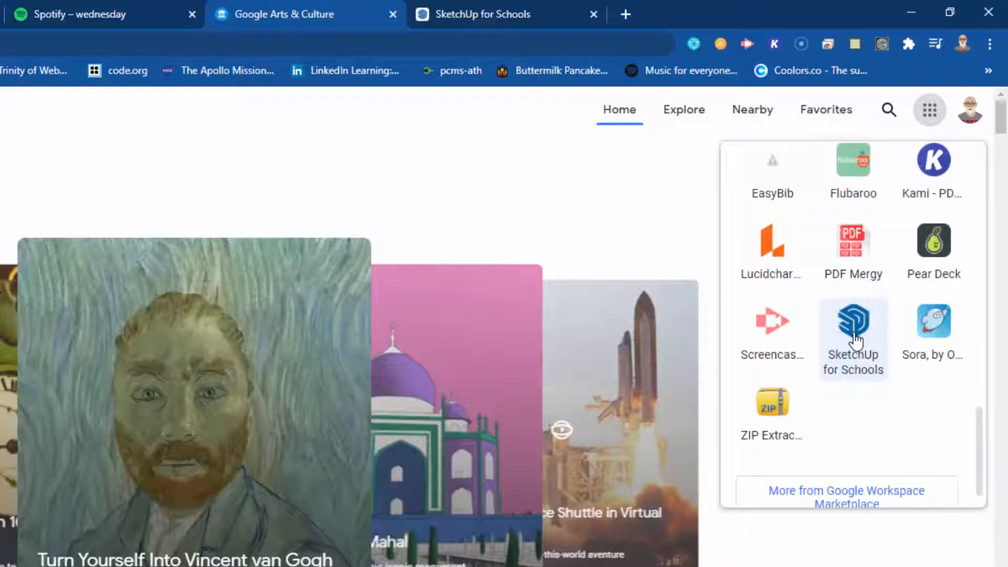
left_click(545, 14)
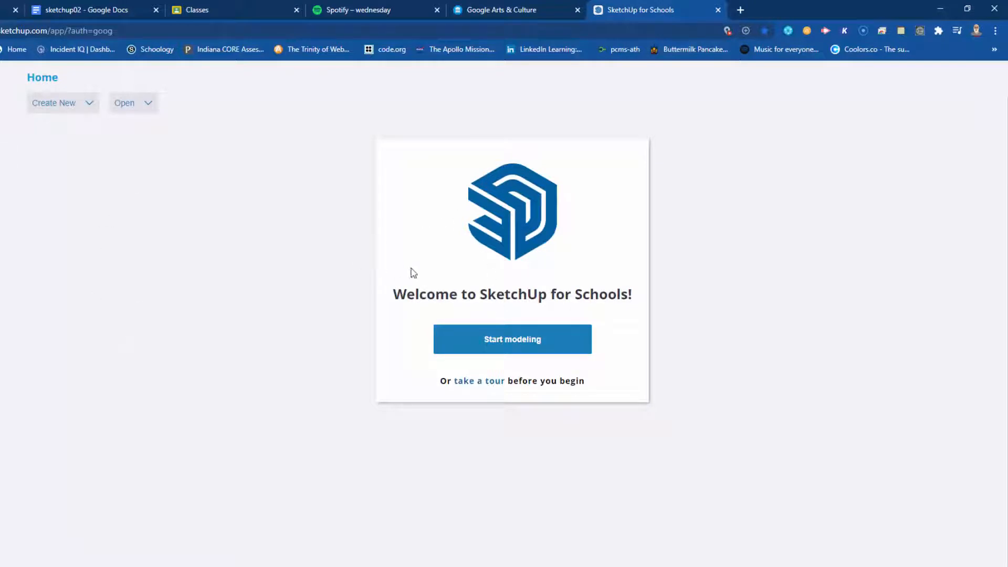
left_click(516, 347)
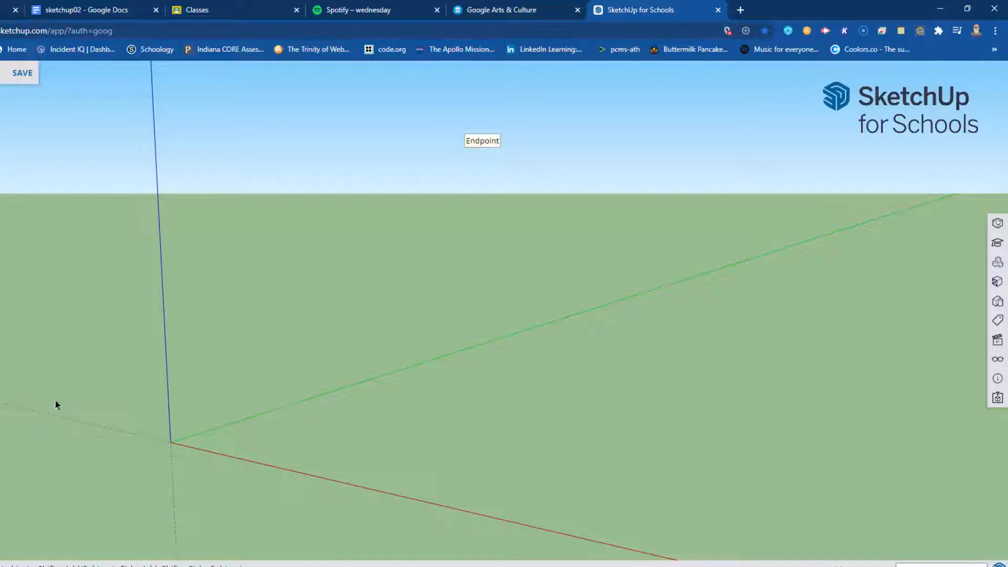
Draw a roughly square rectangle on the ground between the red and green axes, near the origin.
left_click(36, 311)
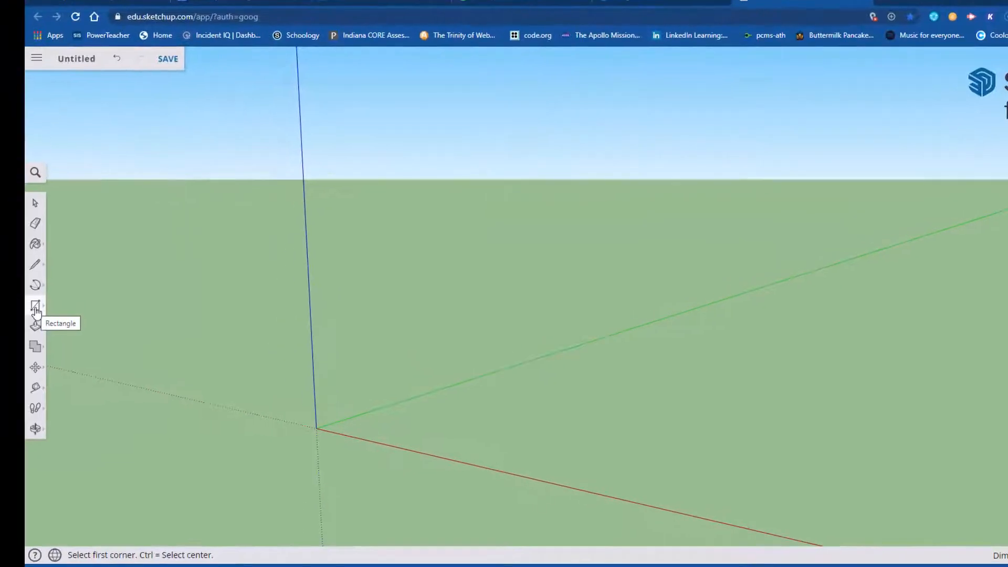
left_click(473, 428)
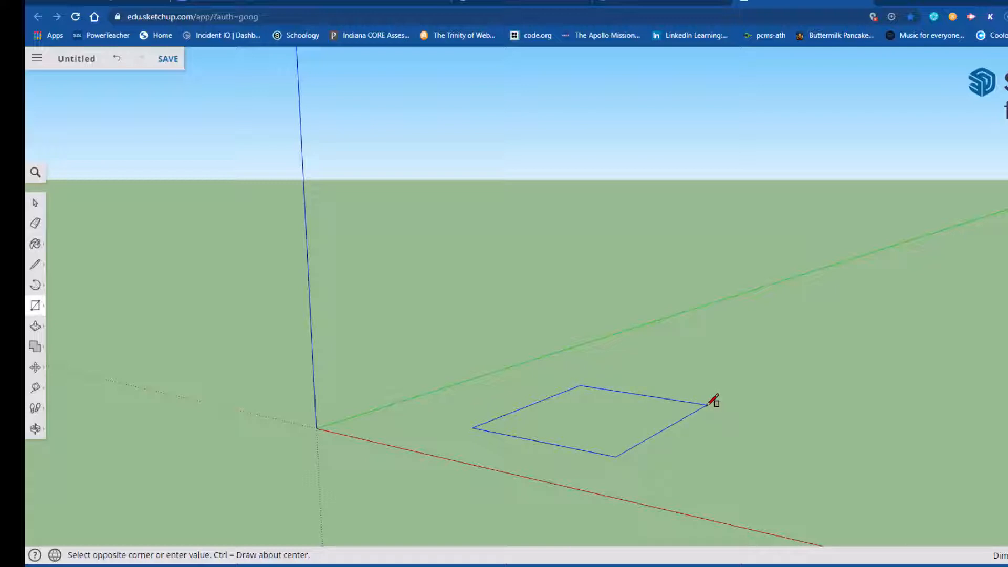
left_click(707, 404)
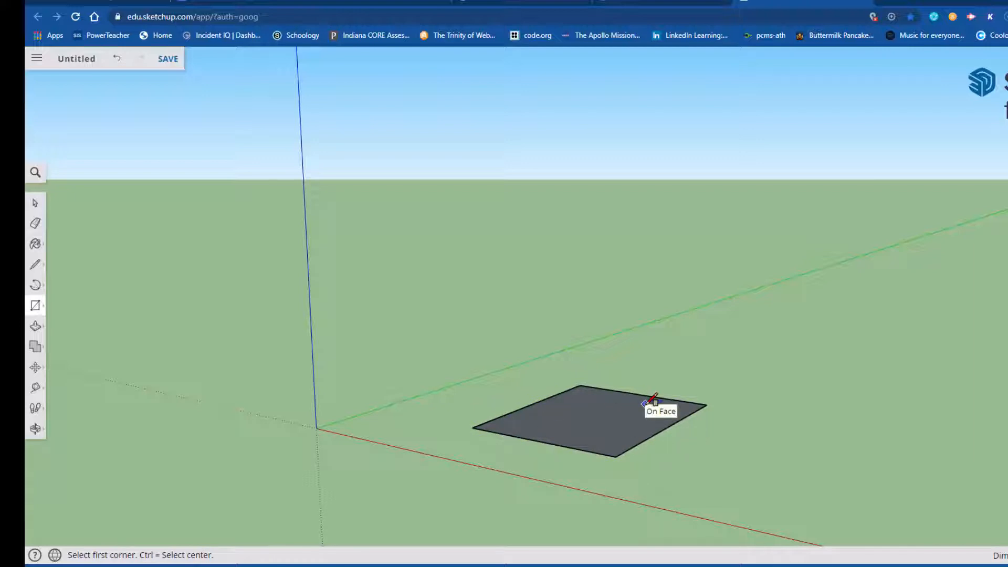
Push/Pull the ground rectangle upward into a box for the chair's seat and legs.
key("p")
left_click_drag(614, 439, 612, 315)
key("o")
left_click_drag(688, 387, 675, 360)
key("p")
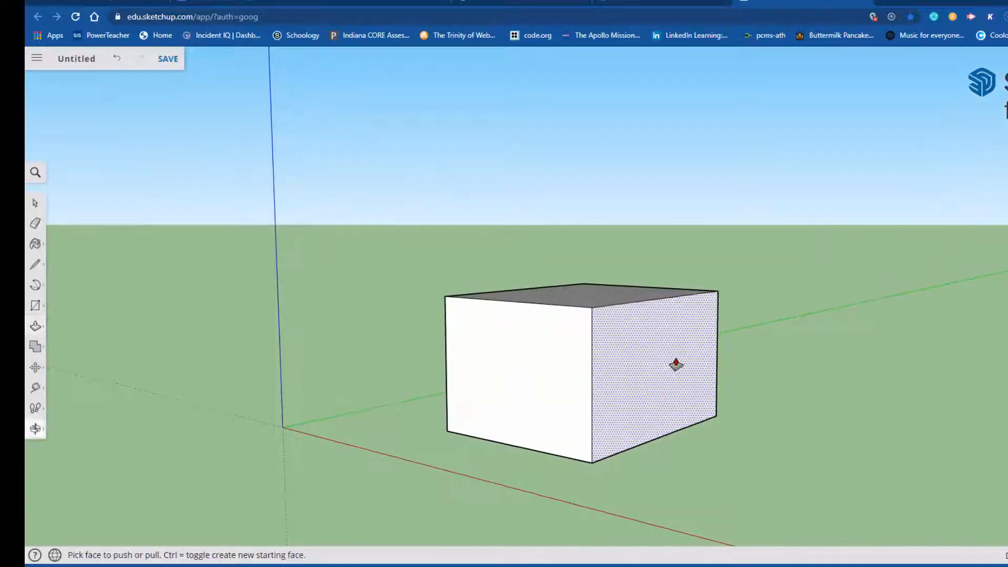
Draw a rectangle on the box's long side face from its bottom edge, leaving leg-width margins at both sides and above.
key("o")
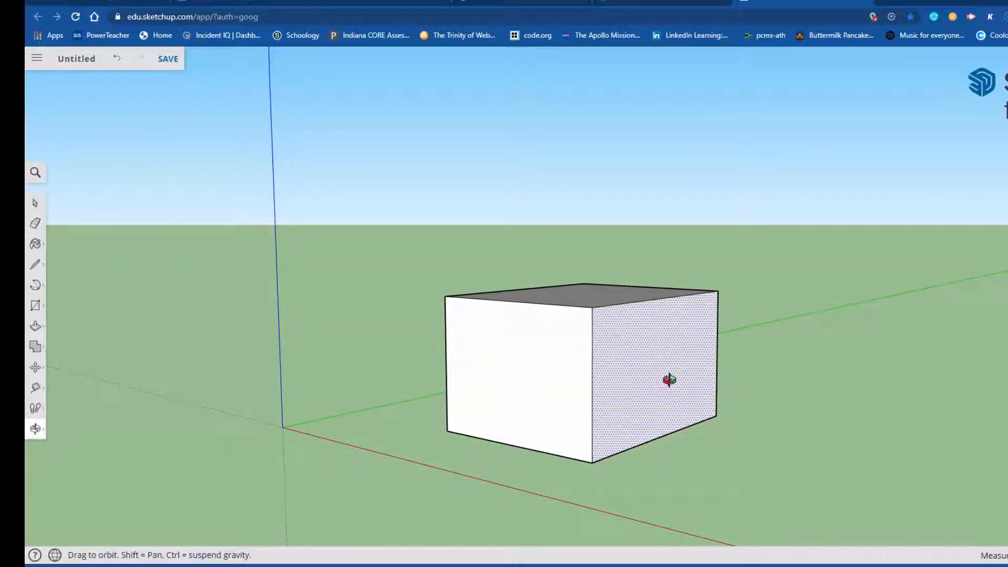
left_click_drag(669, 379, 653, 412)
key("p")
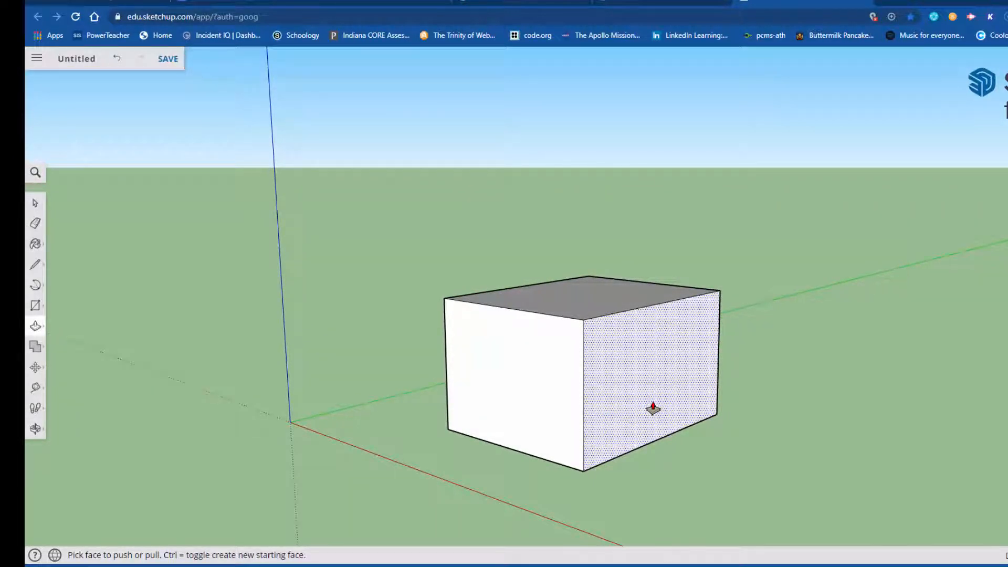
key("o")
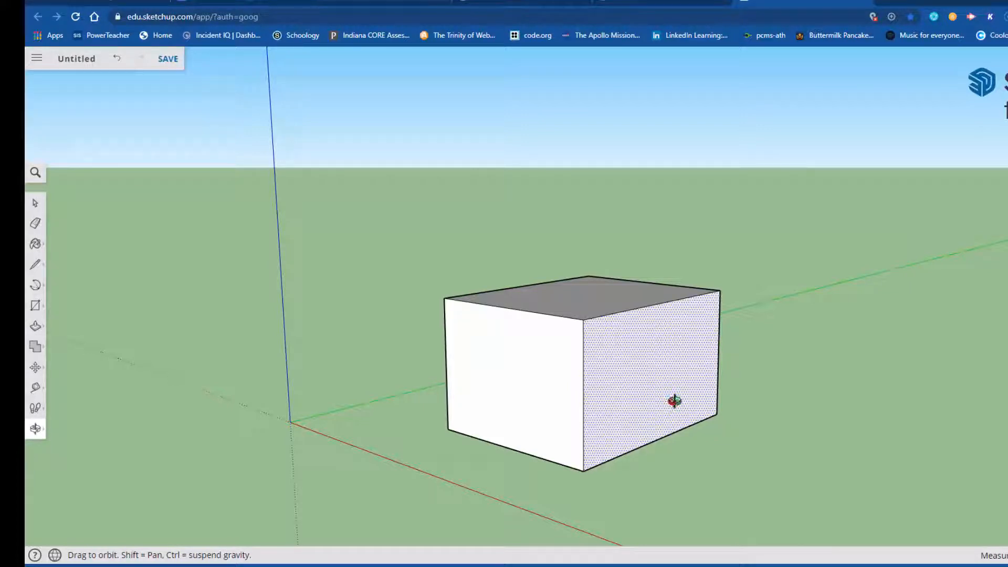
left_click_drag(675, 401, 590, 394)
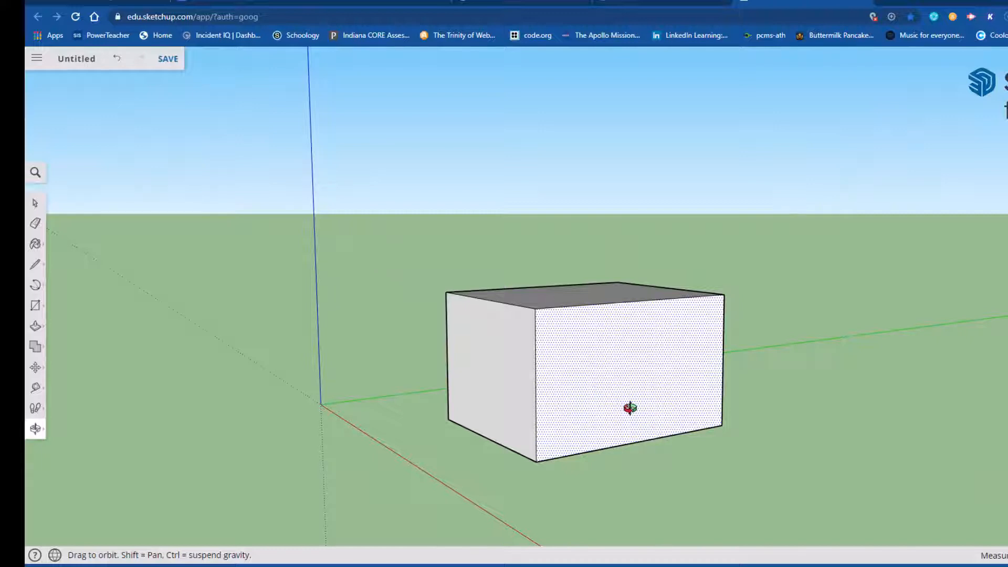
key("r")
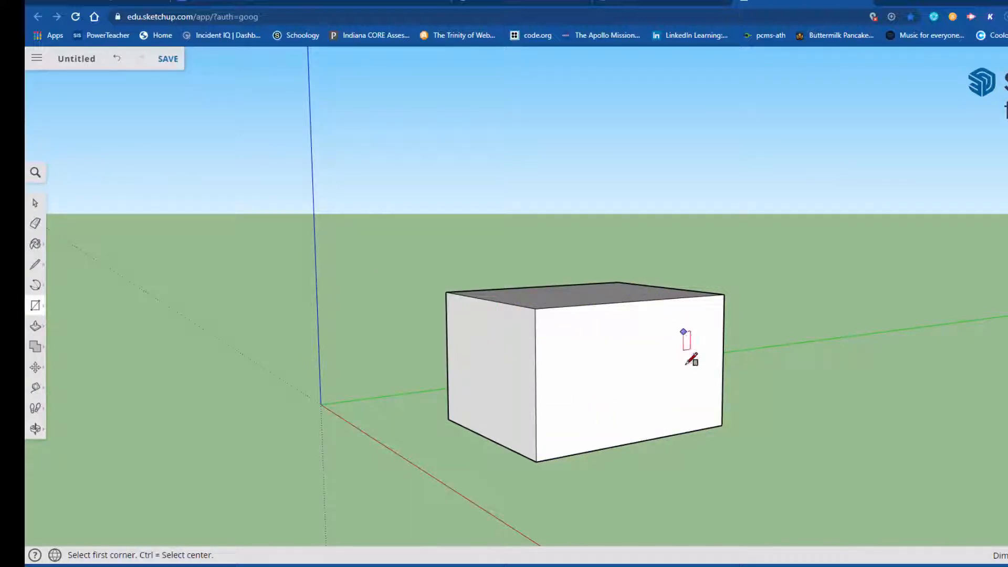
left_click(564, 456)
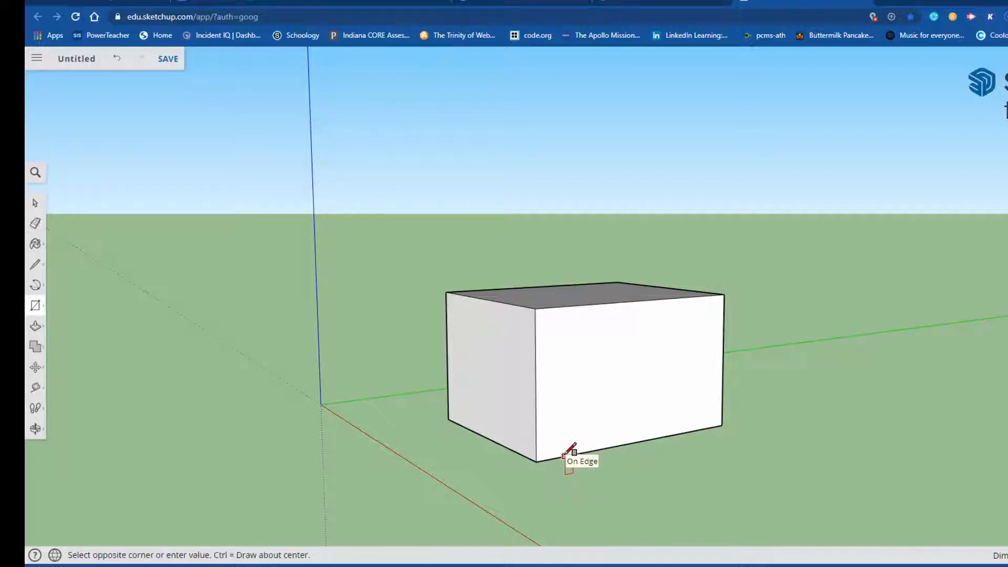
left_click(700, 319)
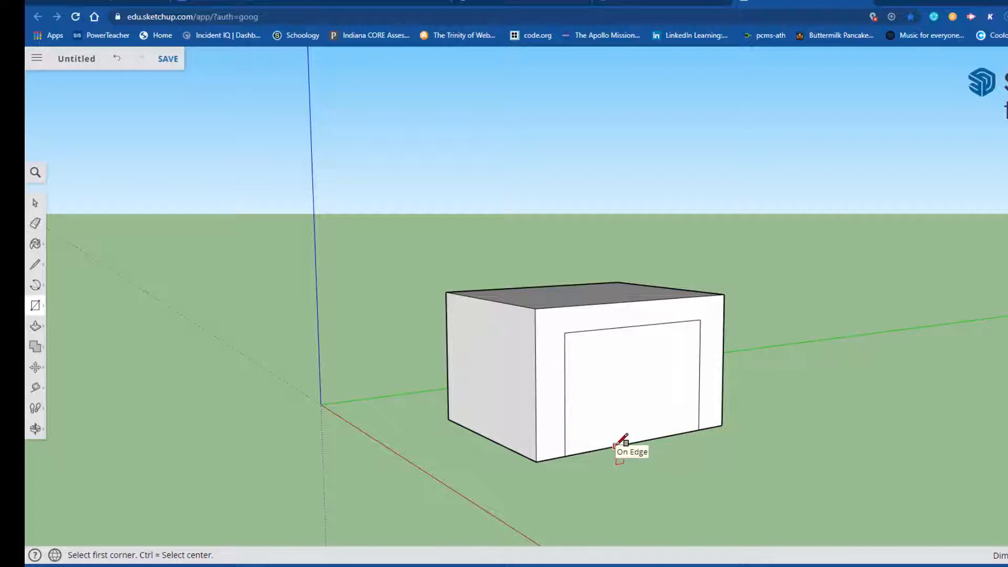
Push the side-face rectangle through to the back of the box to cut an opening between the legs.
key("p")
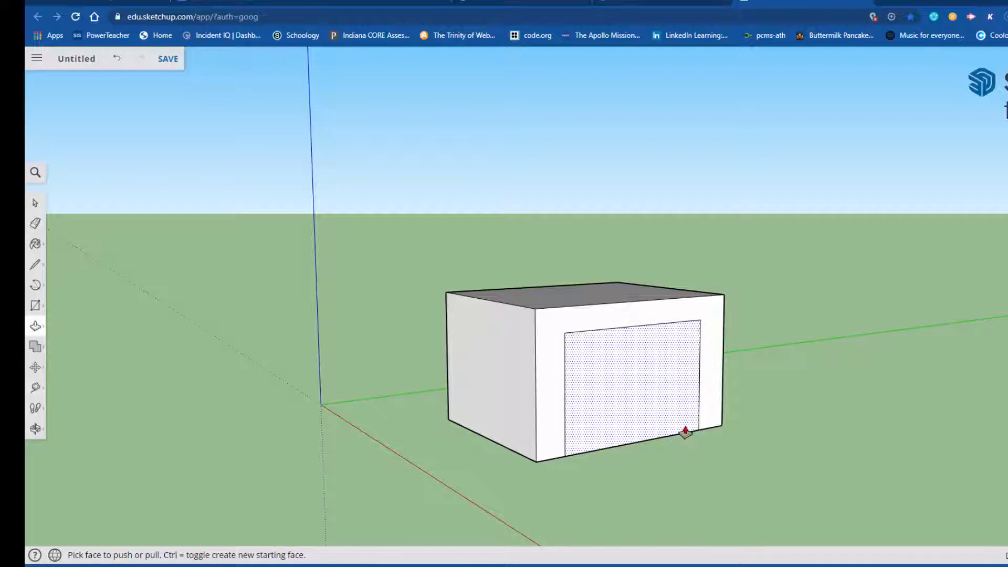
left_click_drag(681, 428, 579, 373)
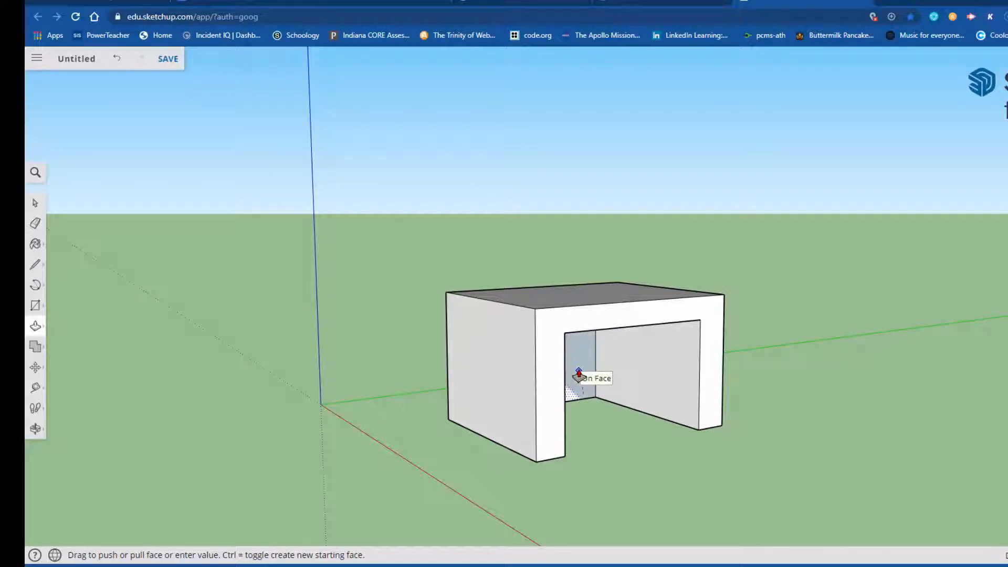
left_click_drag(578, 374, 580, 378)
Draw a rectangle on the inner face of one side wall from its bottom edge, leaving leg-width margins around it.
middle_click_drag(656, 473, 496, 486)
middle_click_drag(288, 437, 489, 425)
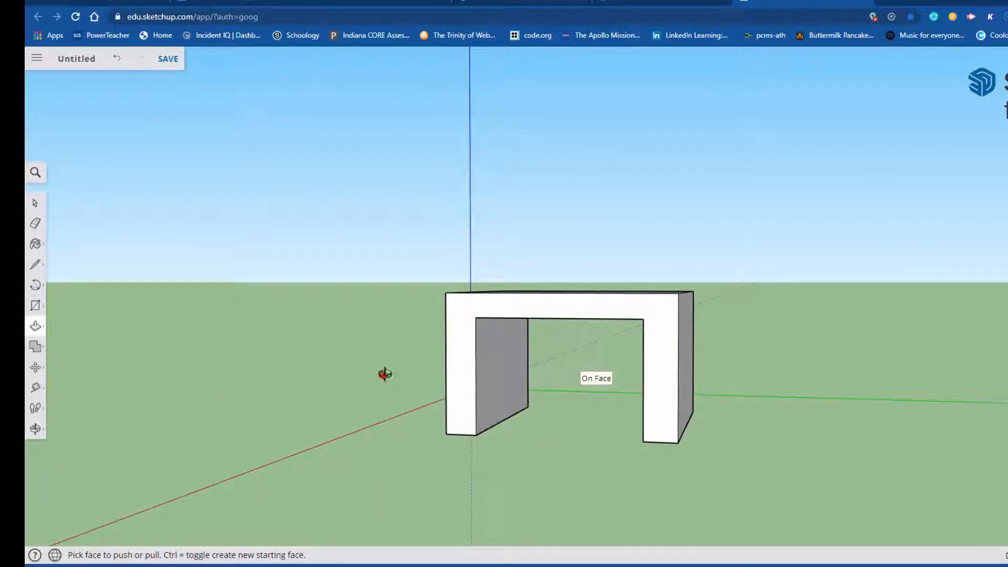
middle_click_drag(385, 374, 333, 382)
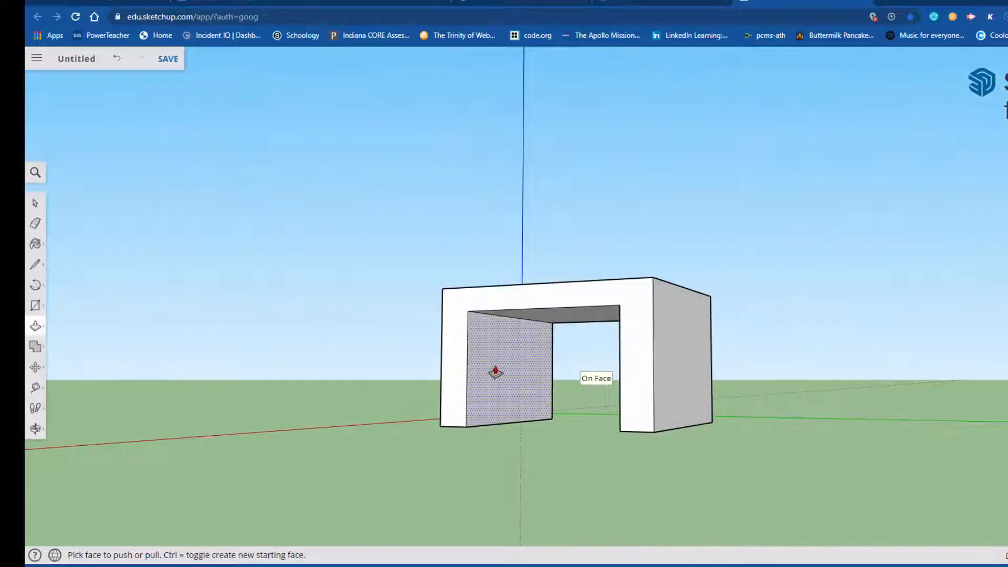
scroll(505, 373, "up", 4)
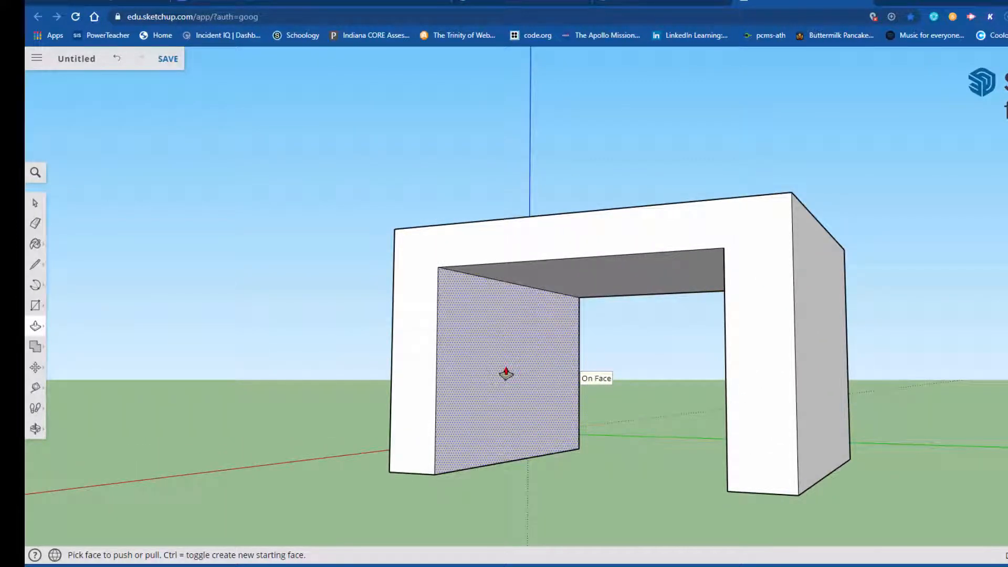
key("r")
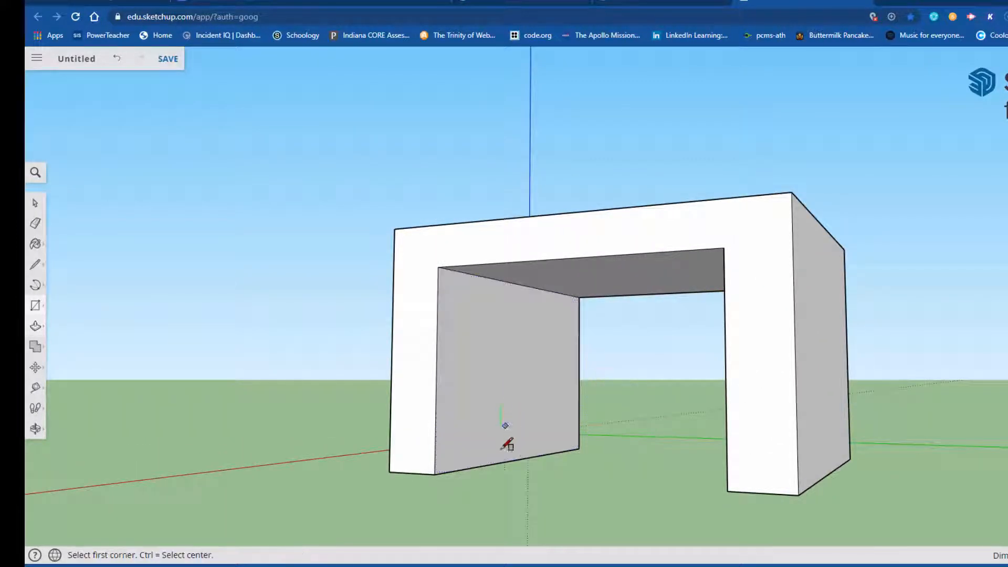
left_click(462, 469)
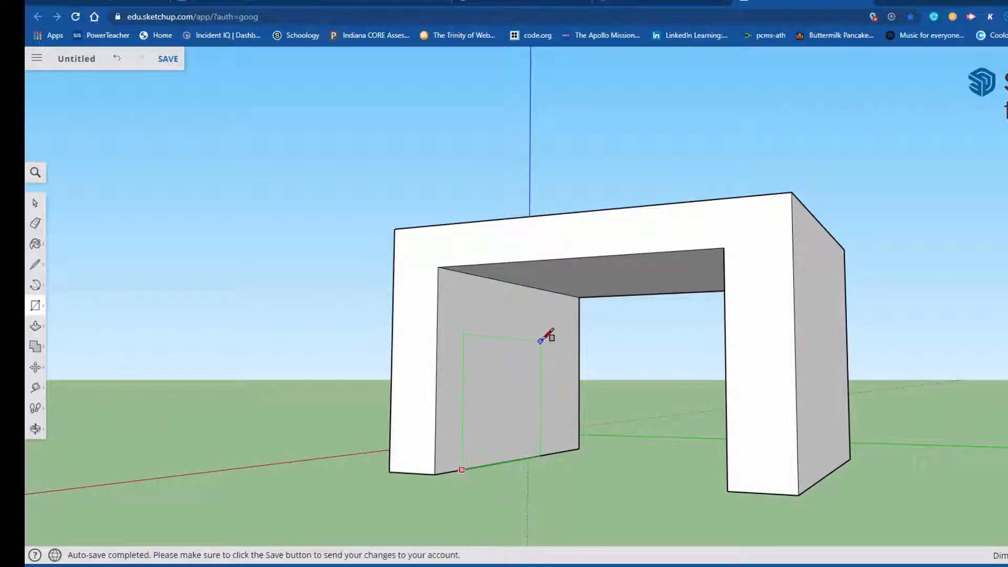
left_click(554, 323)
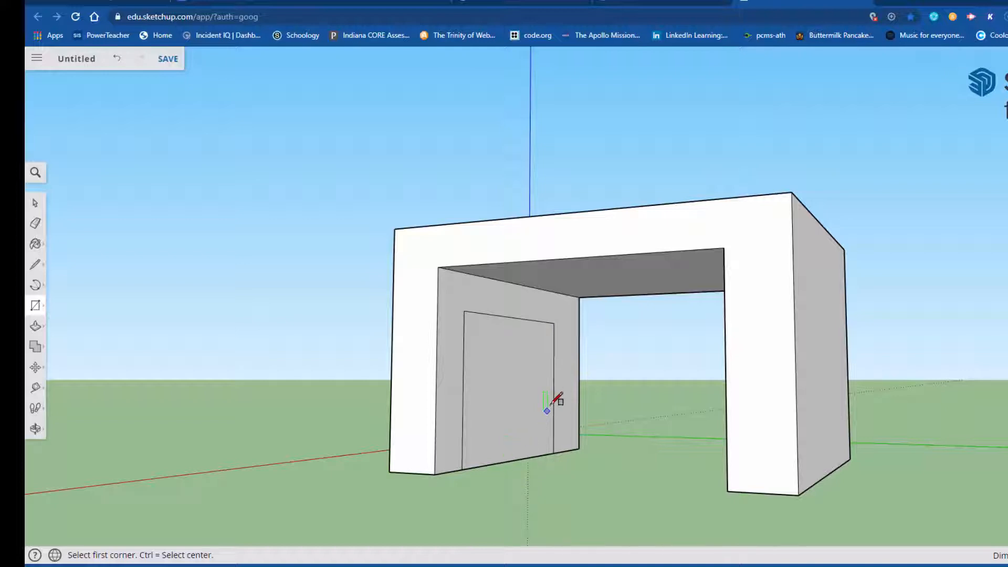
Push the inner-wall rectangle through the side wall to separate it into two legs.
middle_click_drag(549, 473, 491, 476)
key("p")
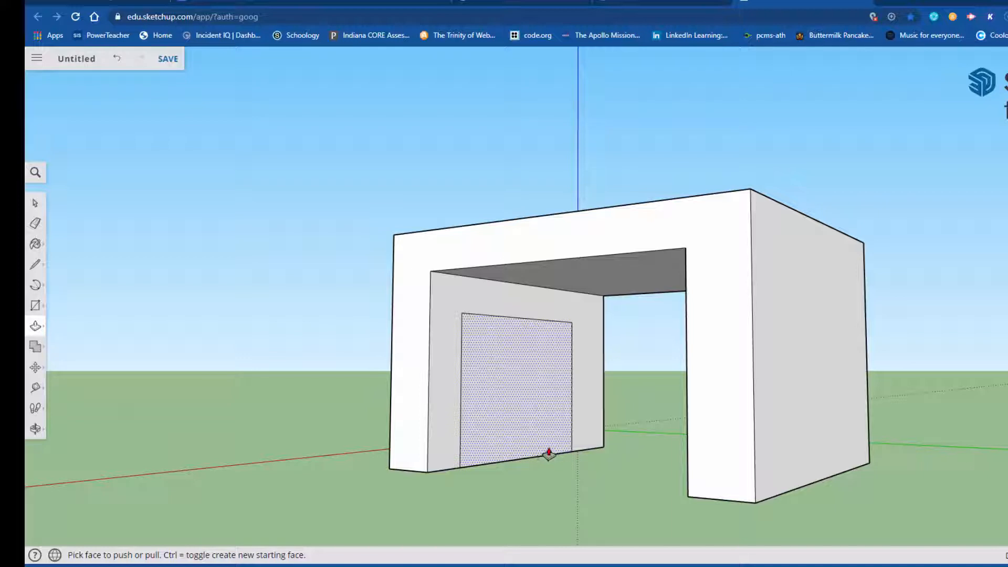
left_click_drag(549, 453, 493, 400)
key("o")
left_click_drag(495, 415, 477, 459)
key("p")
Draw a matching rectangle on the inner face of the opposite, still solid side wall, starting at its bottom edge.
middle_click_drag(478, 458, 884, 457)
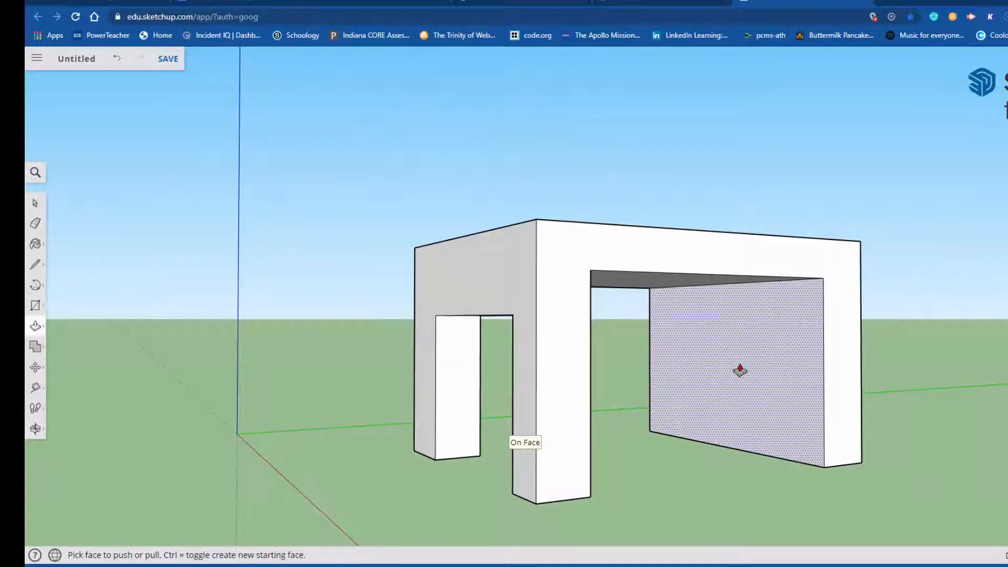
key("r")
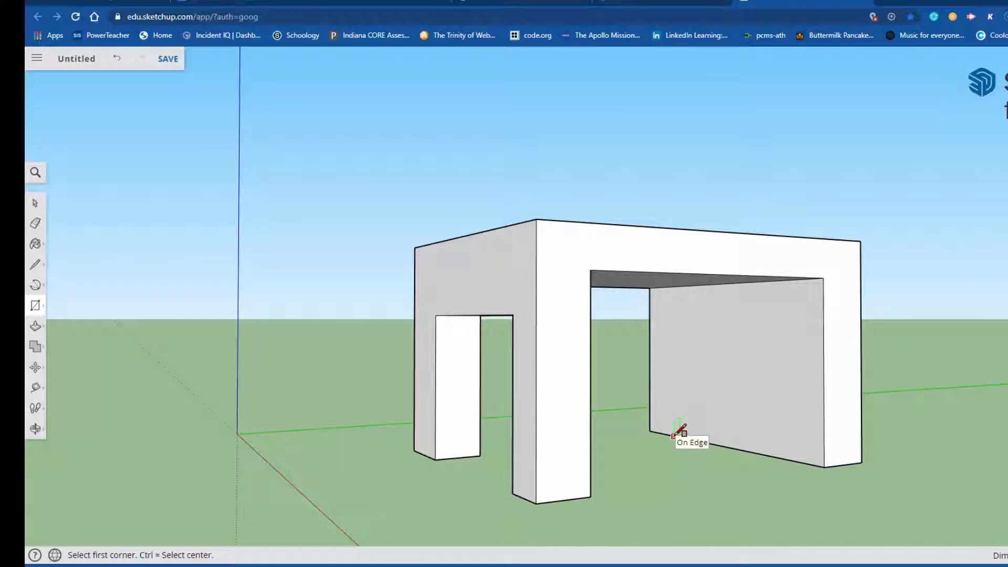
left_click(675, 437)
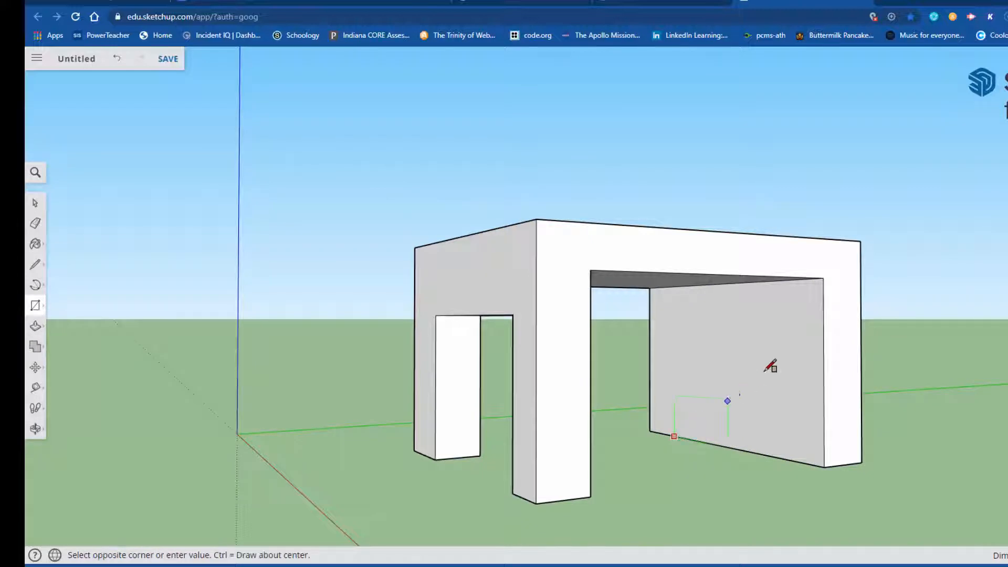
left_click(788, 318)
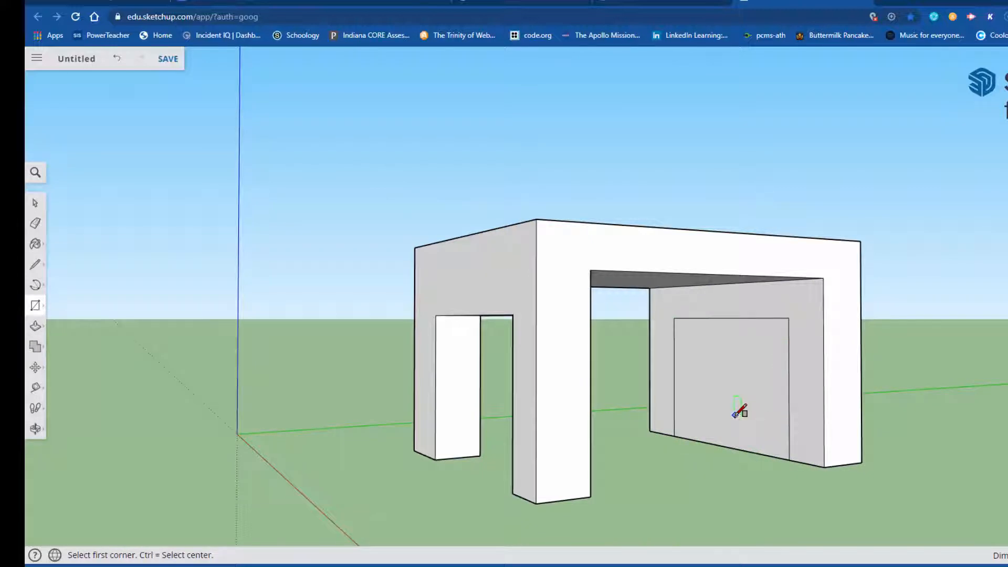
Push the second inner-wall rectangle through the opposite side wall to form the remaining two legs.
key("p")
left_click(689, 431)
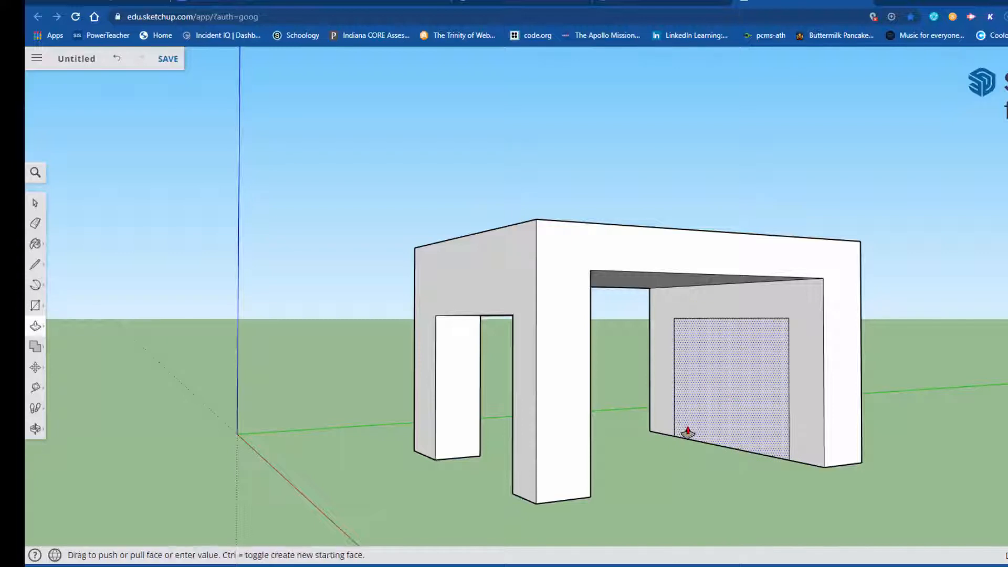
left_click(738, 419)
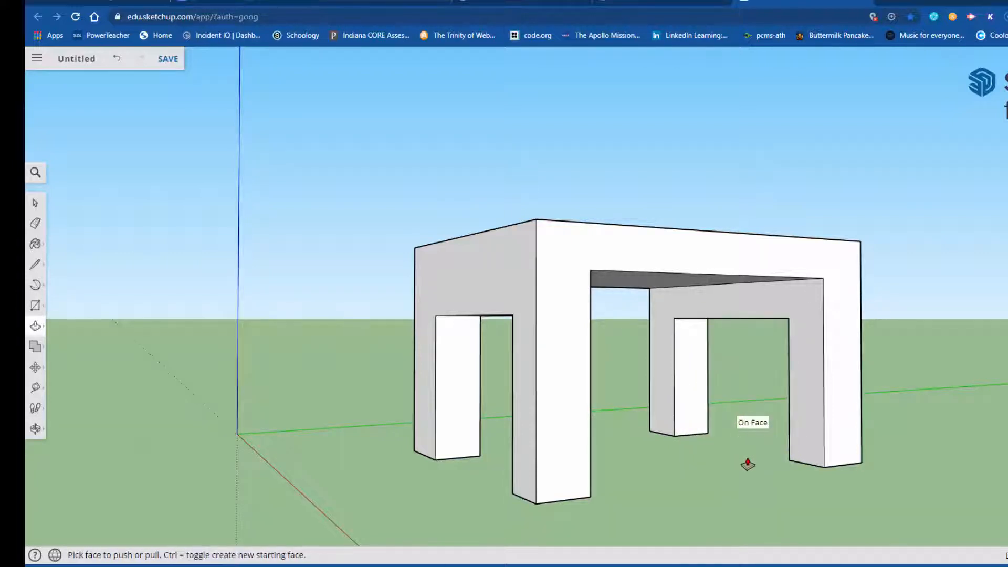
middle_click_drag(748, 465, 490, 475)
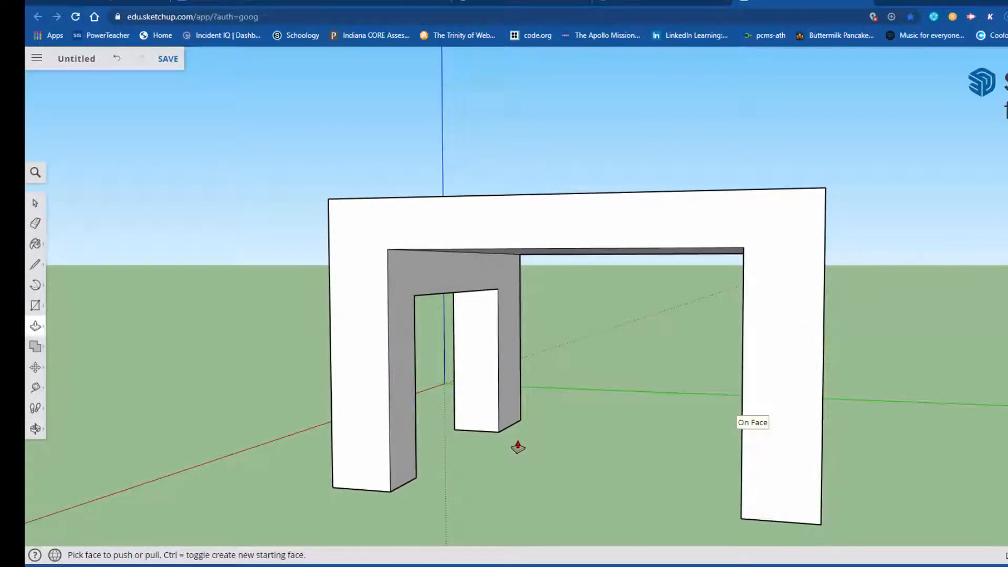
Draw a line across the seat top parallel to its back edge and pull the narrow strip behind it up into a tall backrest.
scroll(518, 447, "down", 2)
scroll(517, 441, "down", 3)
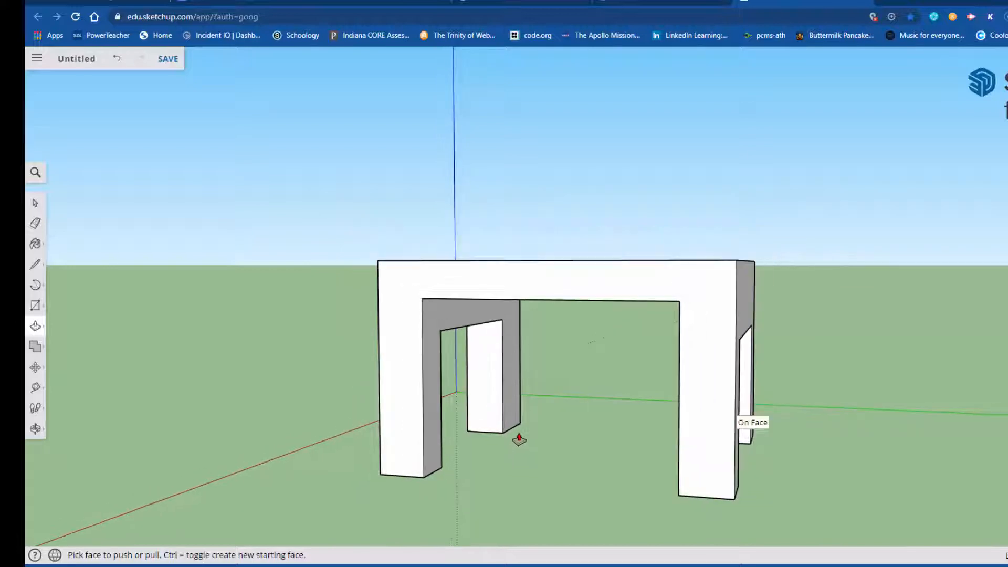
scroll(499, 436, "down", 2)
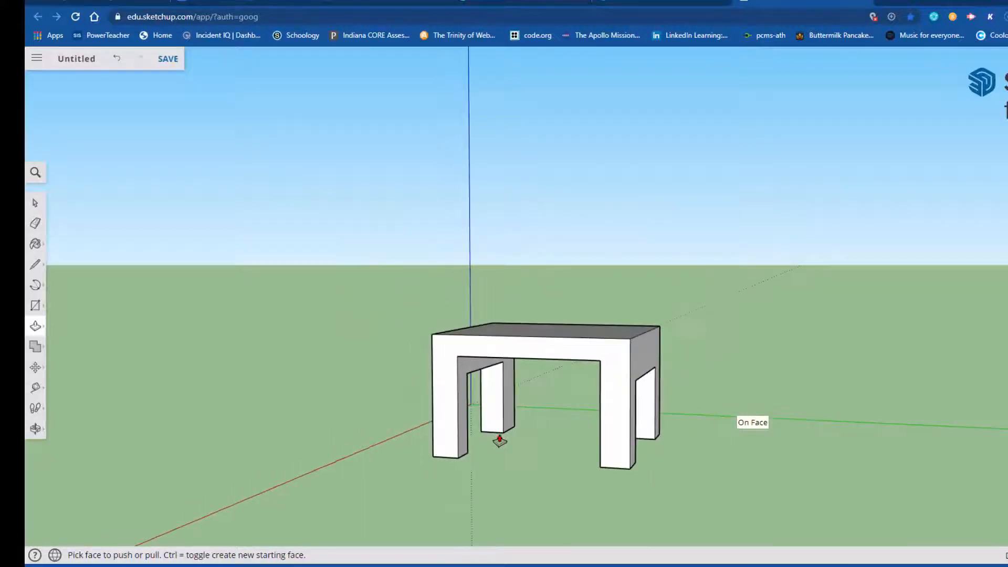
scroll(503, 435, "up", 3)
middle_click_drag(497, 428, 619, 522)
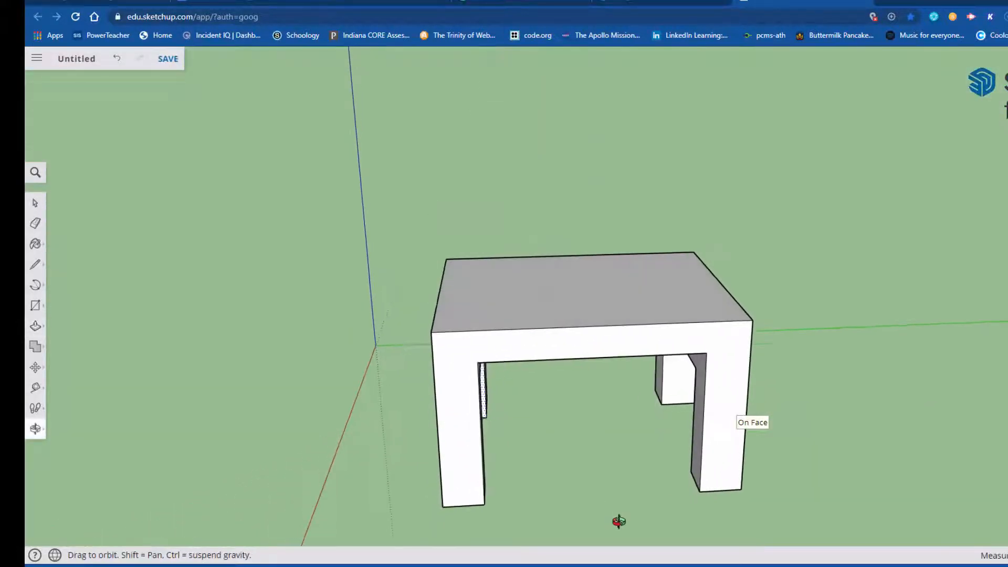
middle_click_drag(607, 443, 659, 493)
middle_click_drag(577, 446, 659, 473)
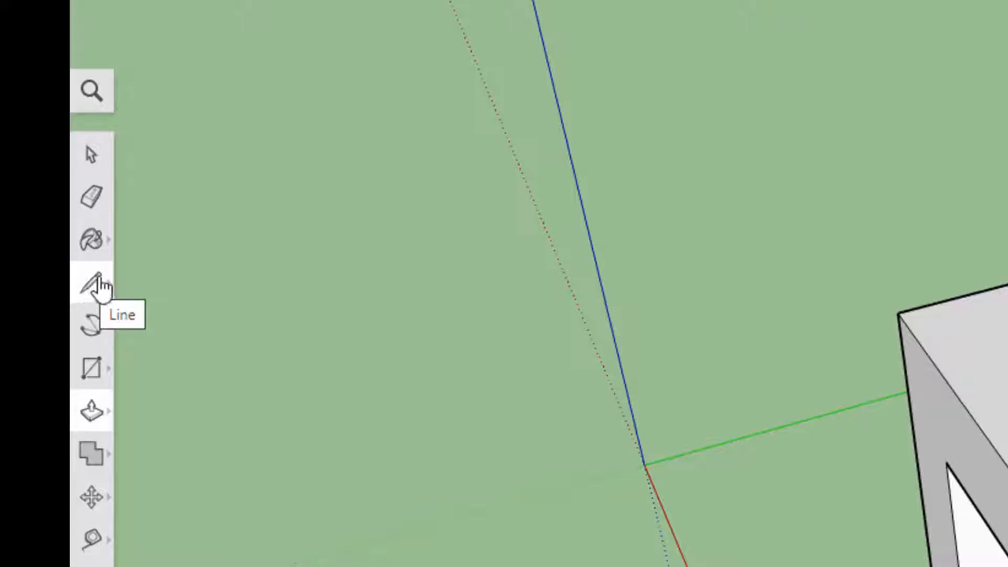
left_click(96, 293)
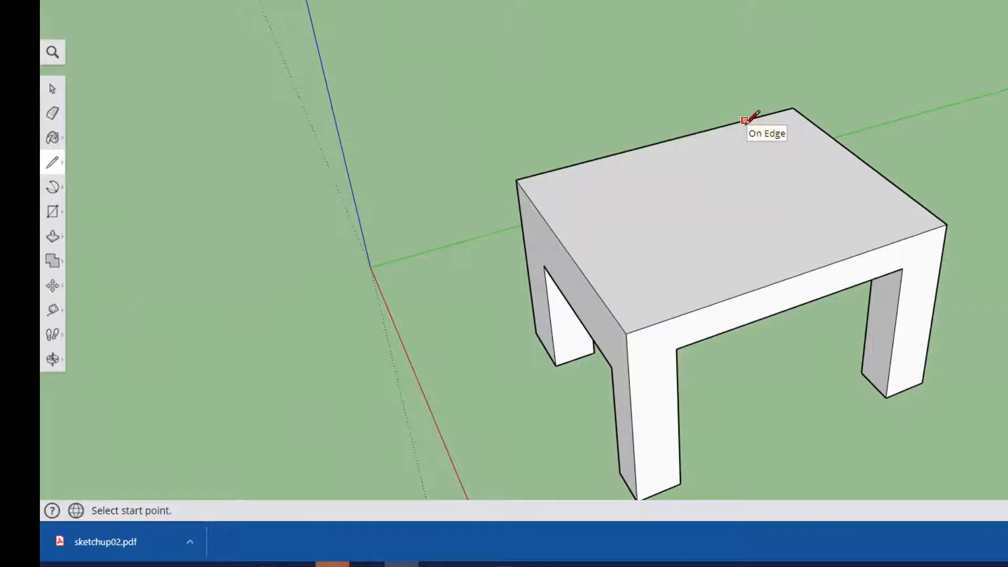
left_click(744, 120)
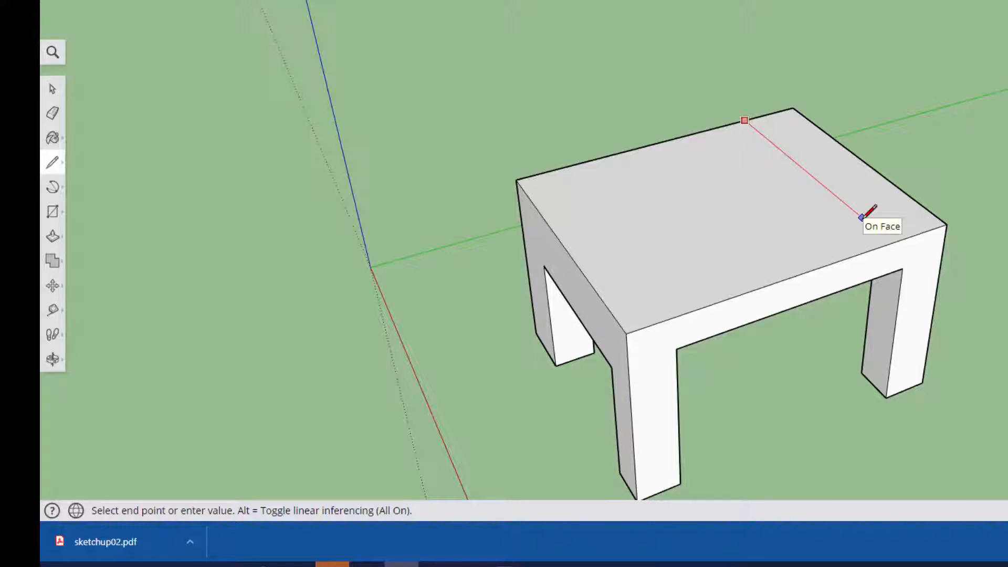
left_click(891, 241)
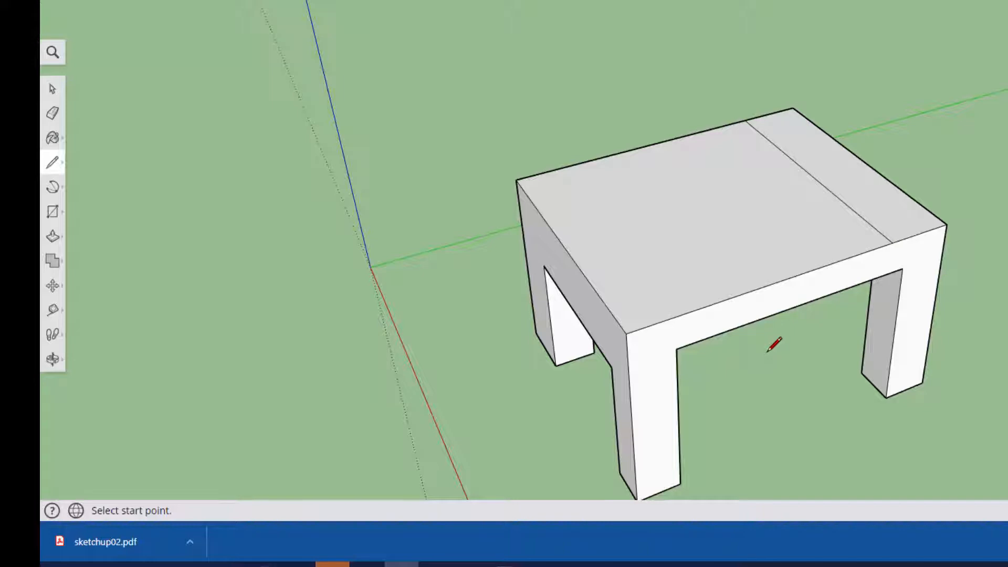
key("p")
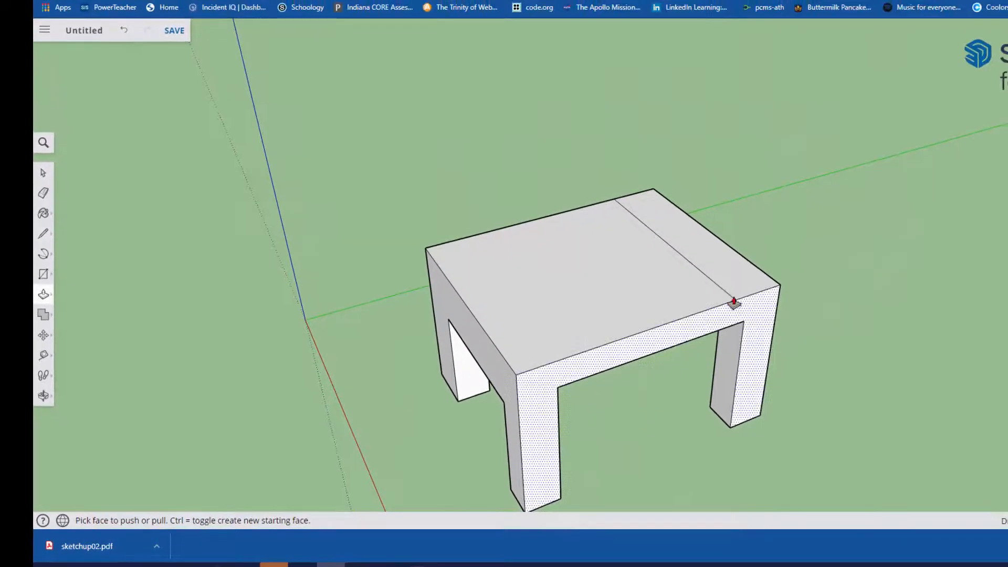
left_click_drag(738, 288, 761, 76)
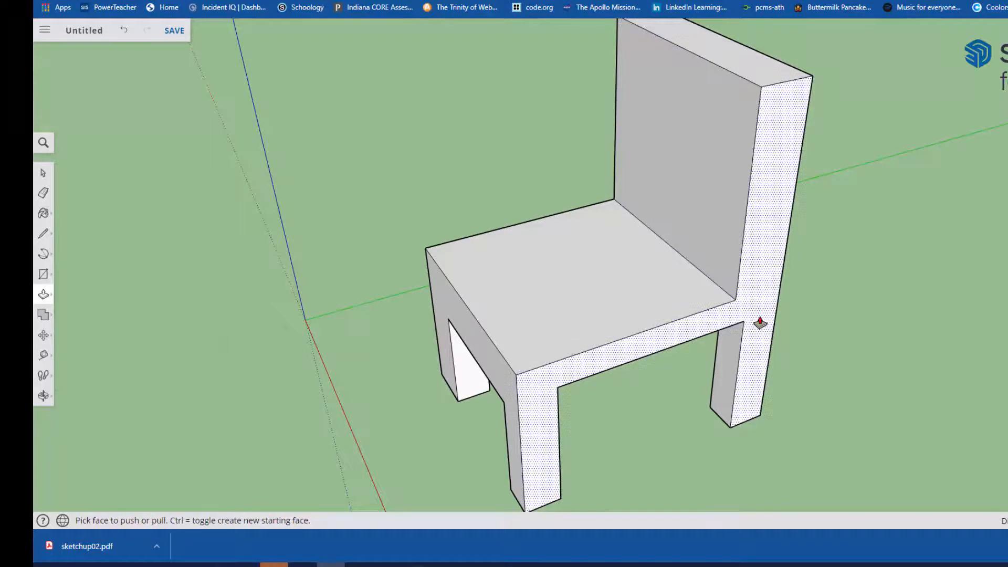
Draw a 3 Point Arc on the backrest's front face, from one side edge through the midpoint of the top edge to the opposite side edge.
middle_click_drag(765, 322, 856, 232)
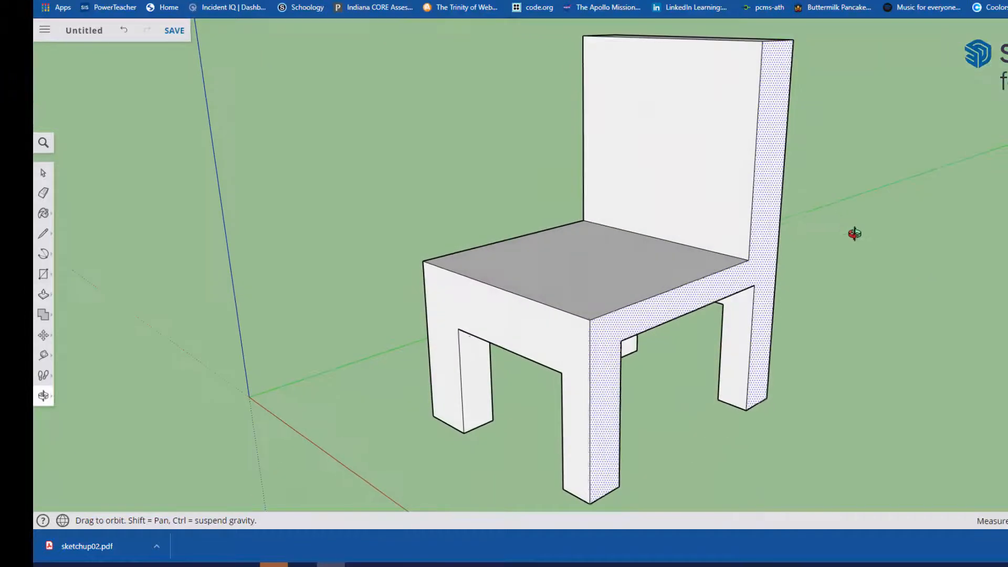
mouse_move(513, 283)
middle_mouse_down()
mouse_move(530, 267)
mouse_move(619, 270)
mouse_move(507, 292)
mouse_move(506, 311)
mouse_move(518, 283)
middle_mouse_up()
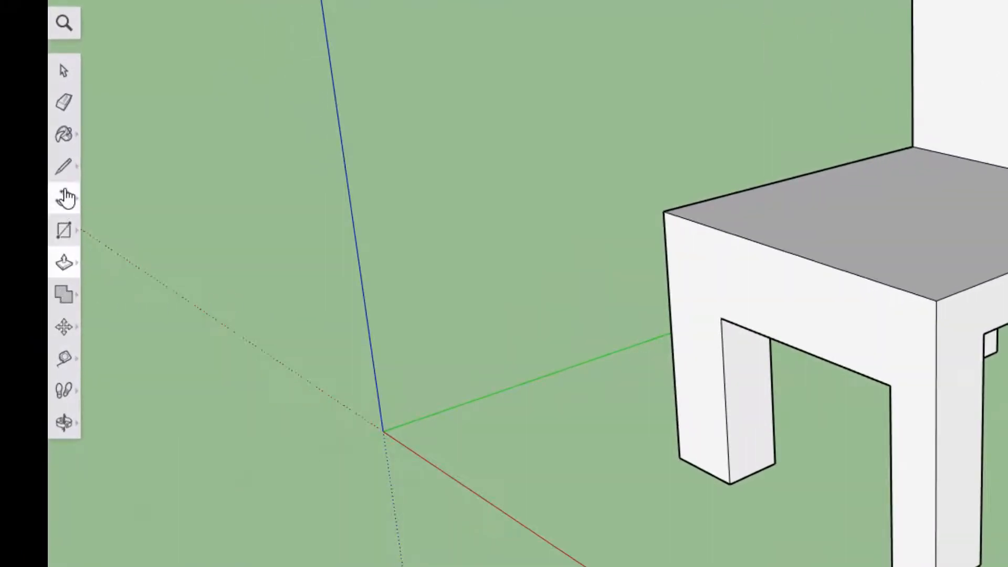
left_click(65, 205)
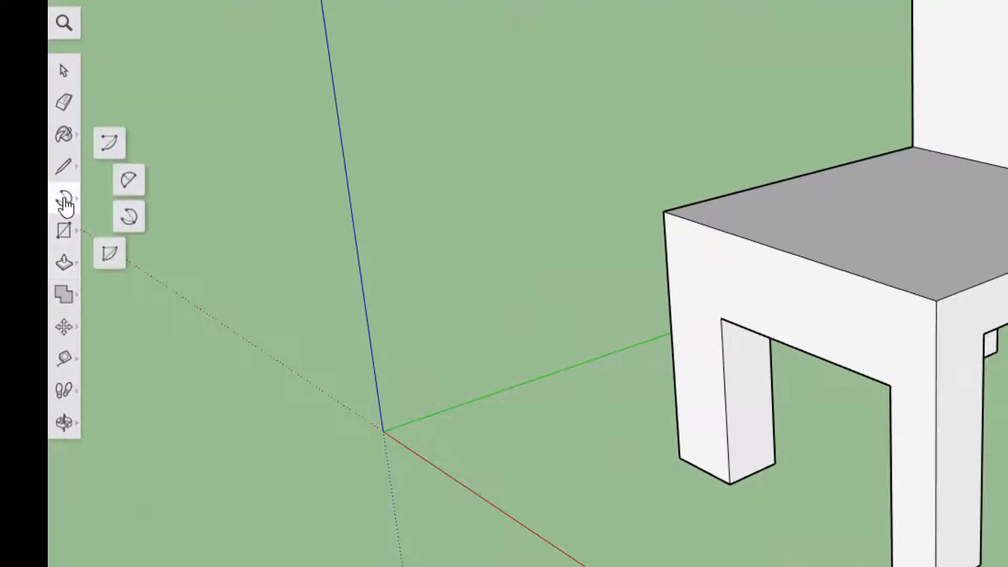
left_click(105, 149)
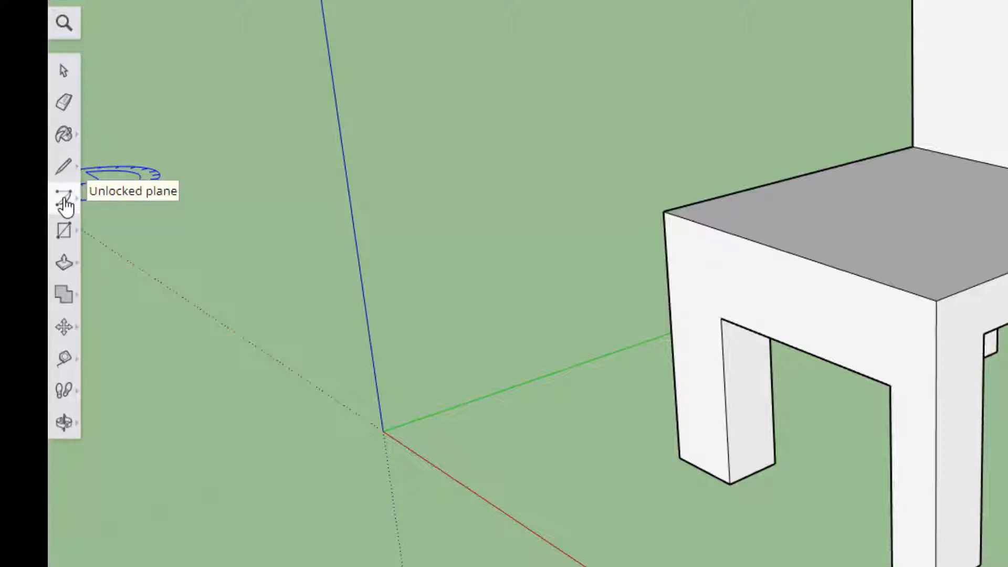
left_click(64, 199)
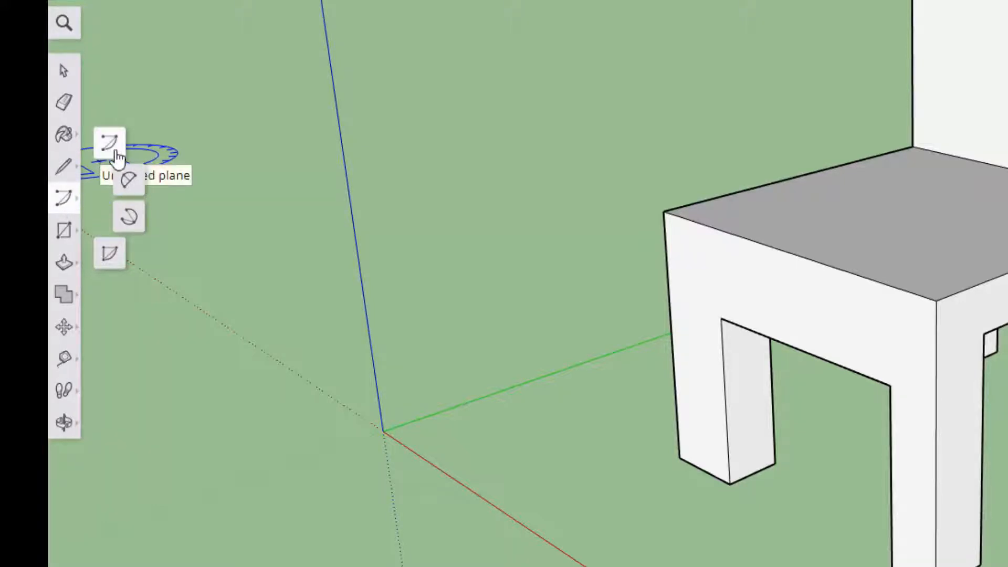
left_click(129, 220)
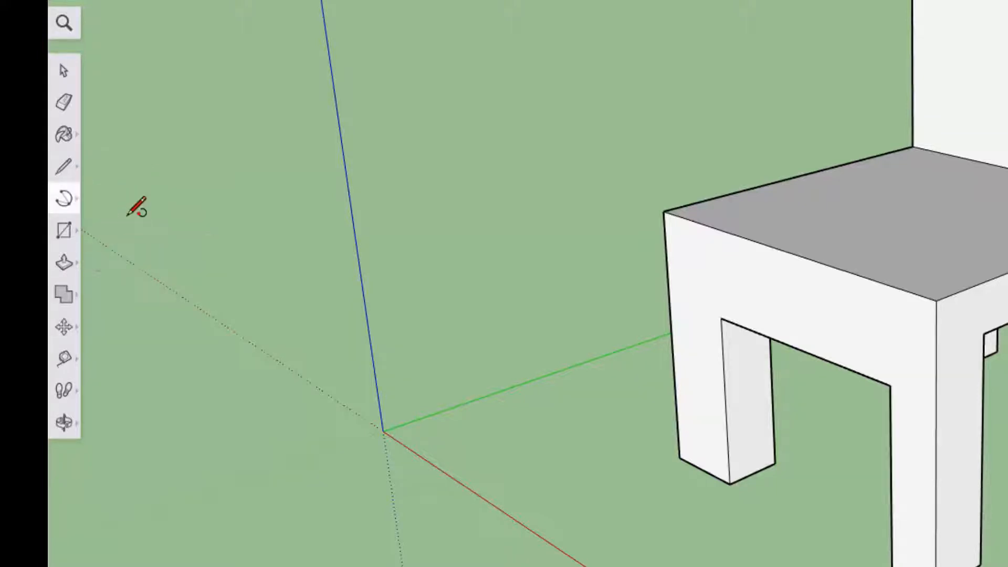
left_click(75, 210)
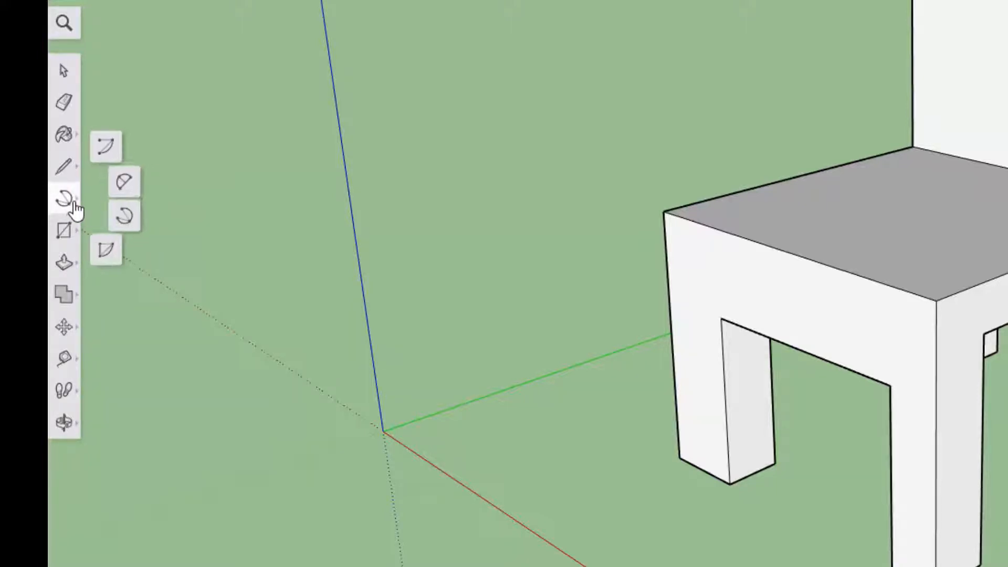
left_click(128, 217)
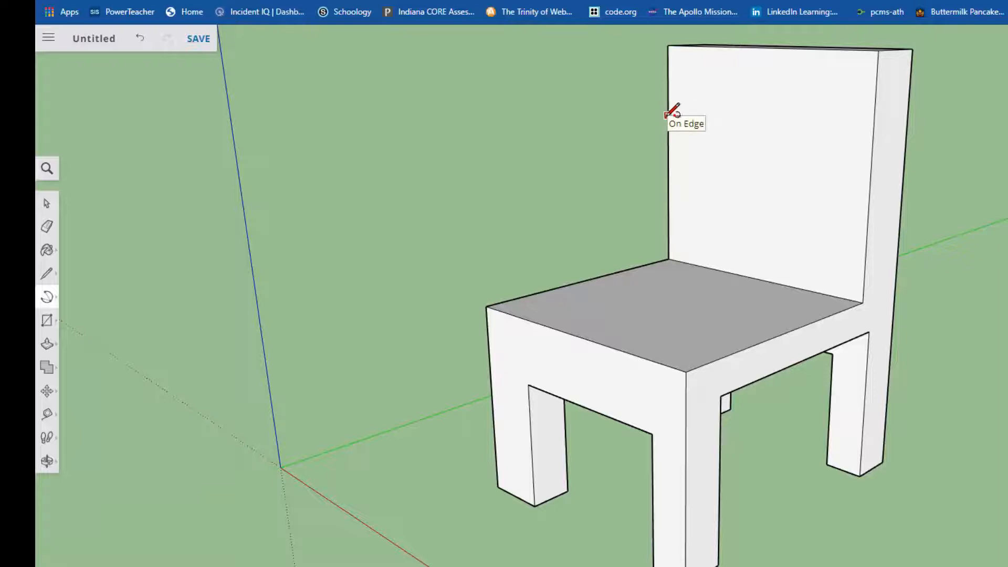
left_click(667, 115)
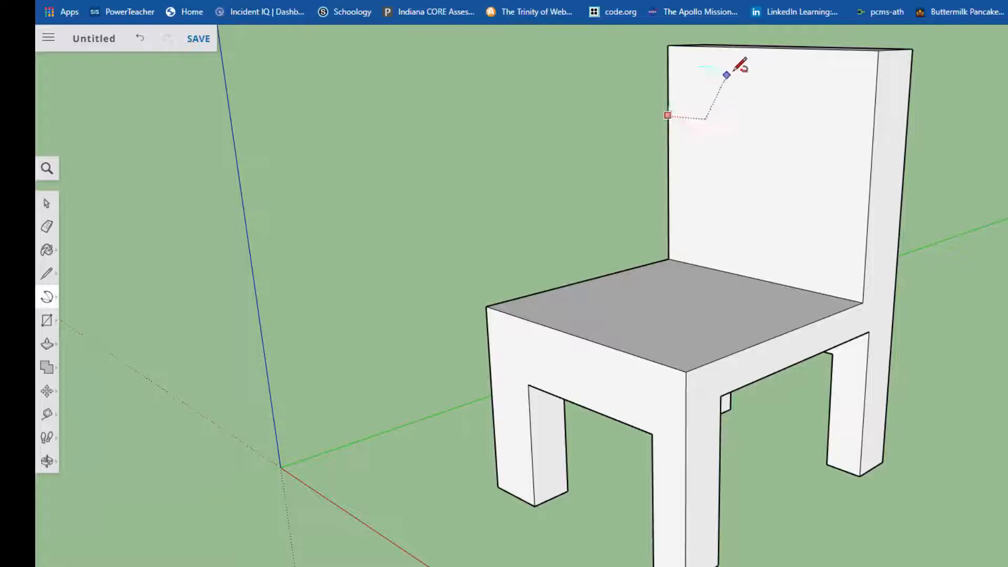
left_click(774, 48)
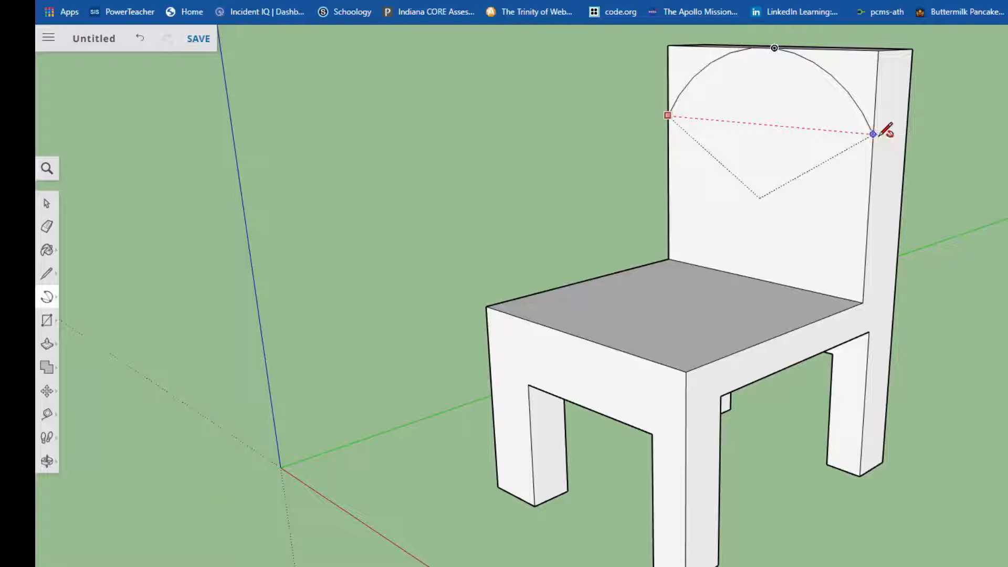
left_click(882, 134)
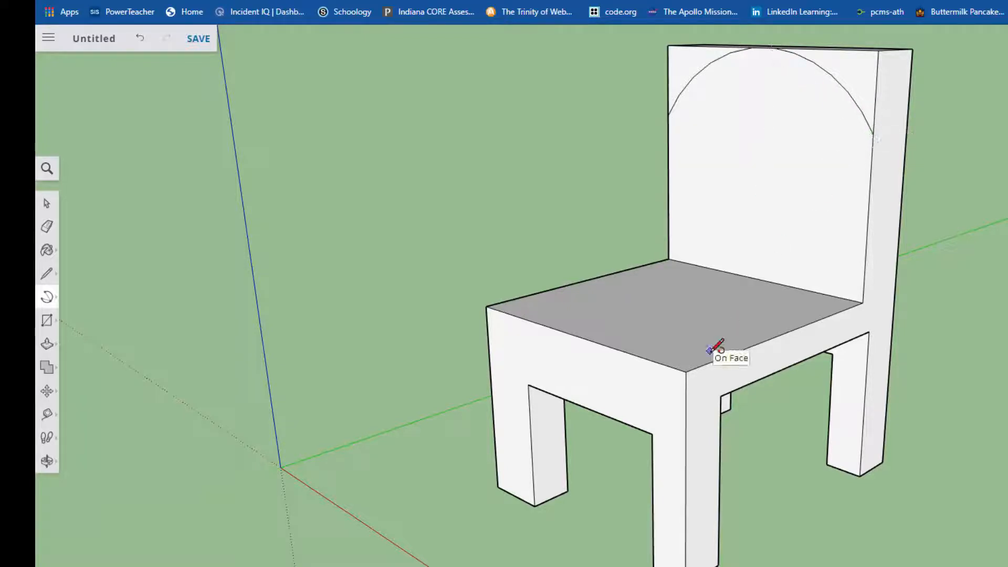
Push both corner areas outside the arc through the backrest's full thickness to round off its top.
middle_click_drag(746, 229, 719, 338)
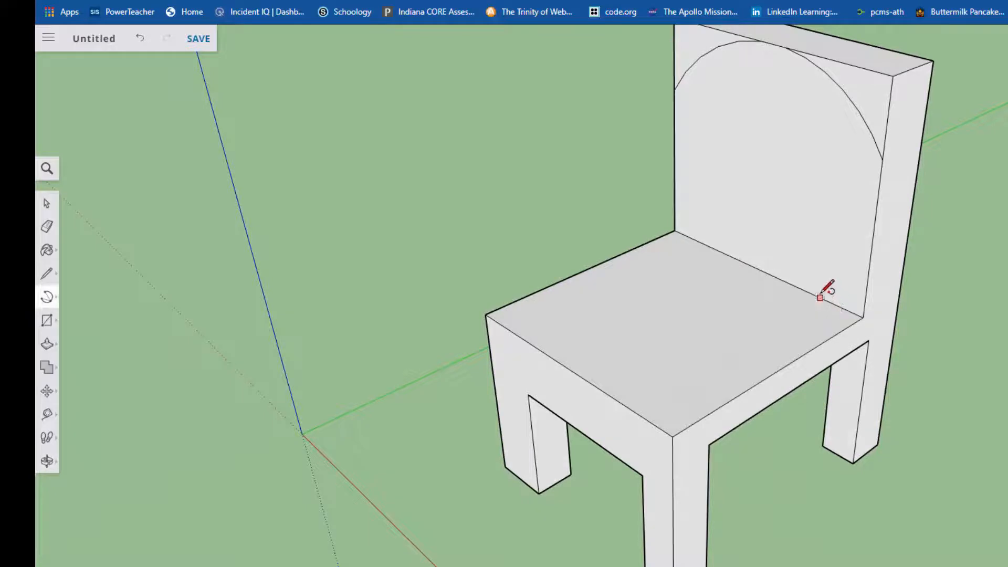
key("p")
left_click(886, 101)
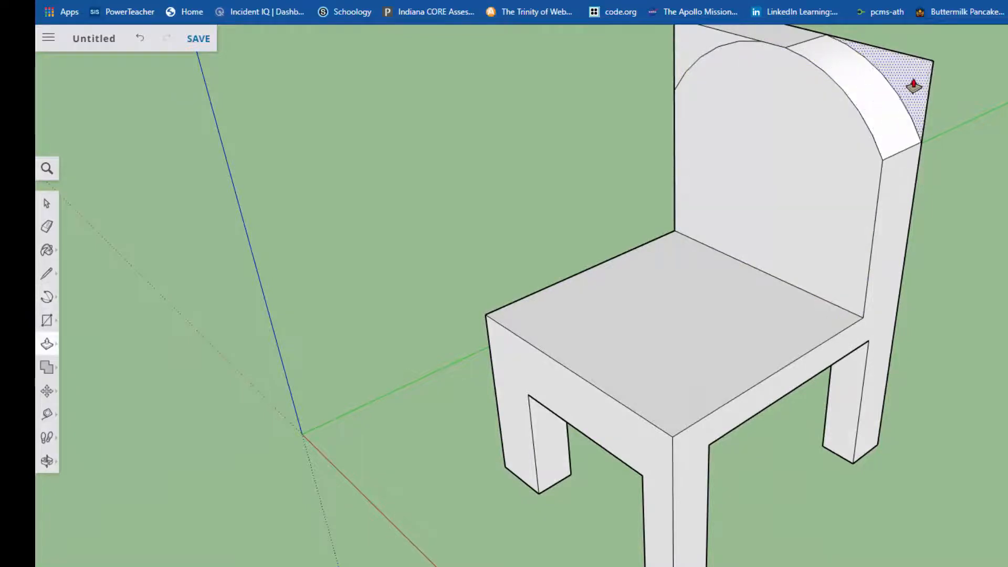
left_click(927, 84)
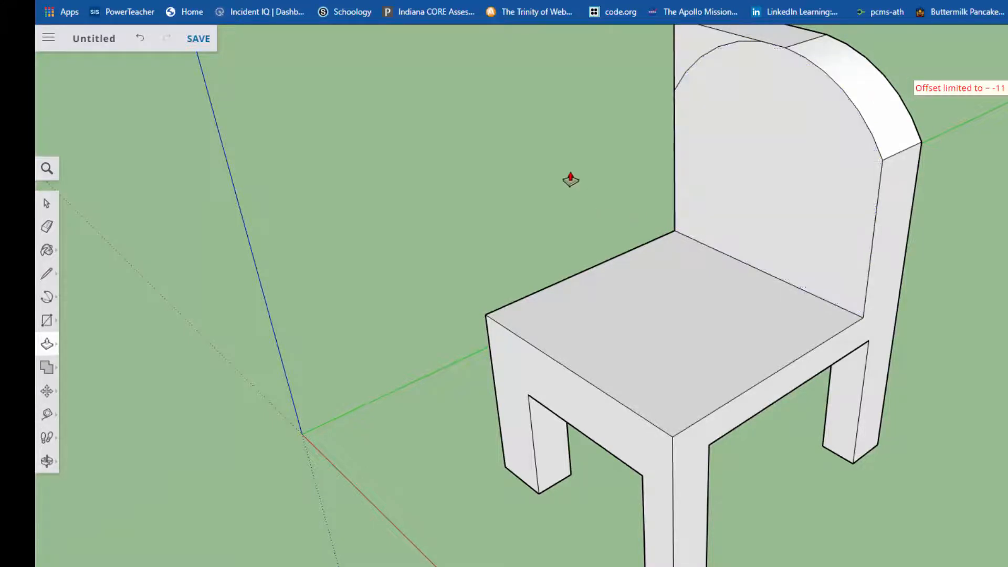
middle_click_drag(551, 191, 596, 97)
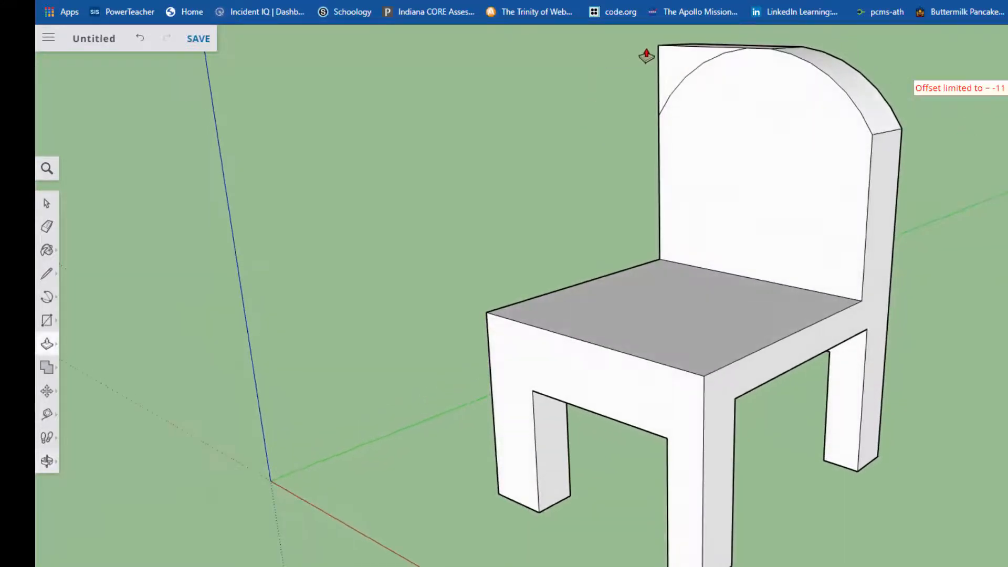
left_click(664, 62)
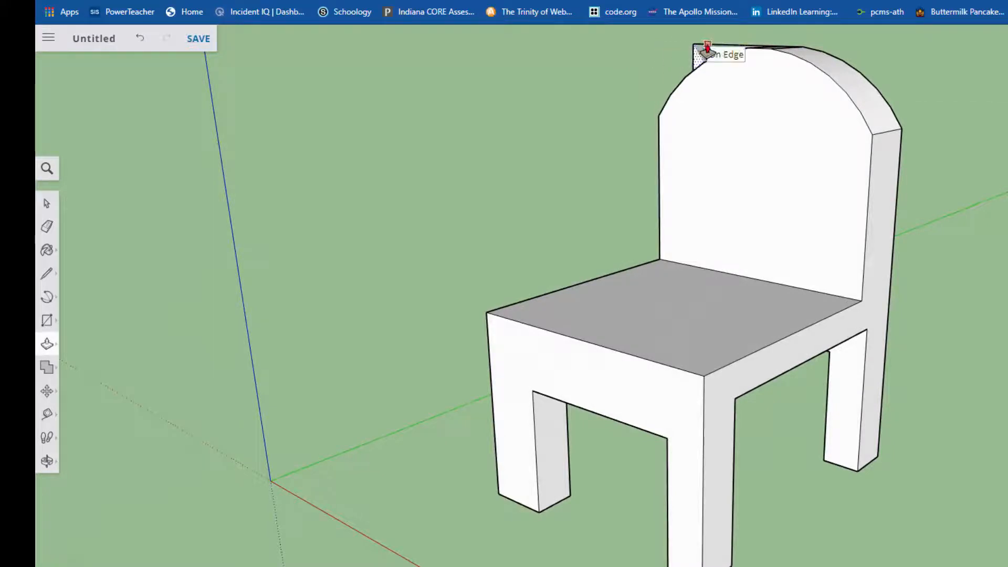
Examine the chair from the front, sides and back to check its legs and the rounded backrest.
middle_click_drag(1004, 159, 925, 197)
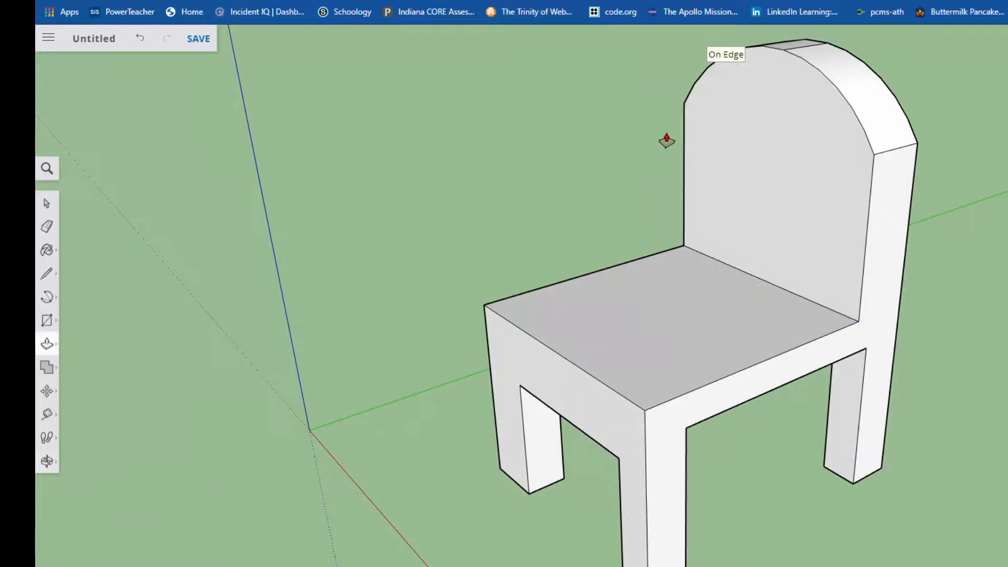
middle_click_drag(666, 140, 840, 119)
scroll(898, 209, "down", 3)
scroll(893, 213, "up", 3)
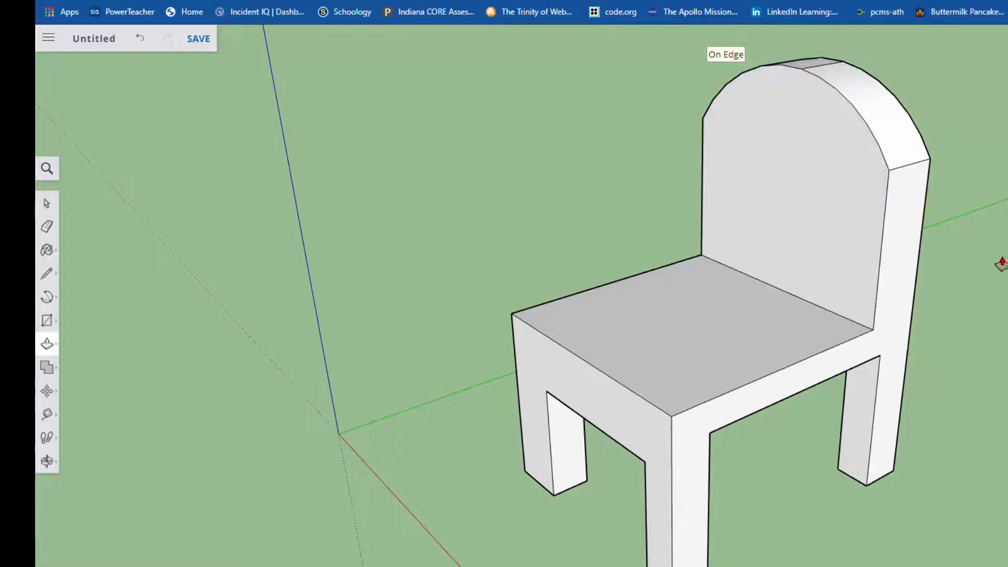
middle_click_drag(1000, 255, 493, 207)
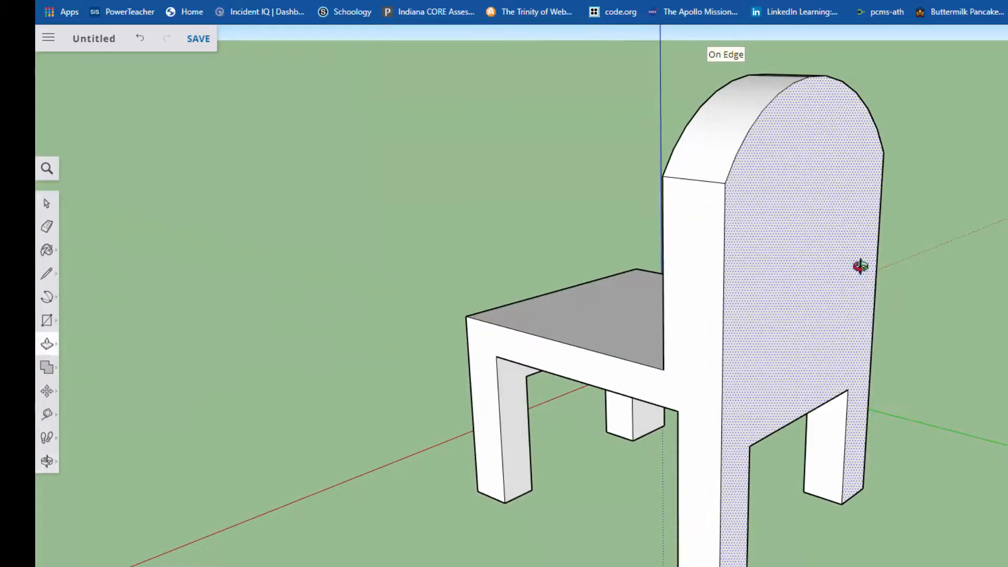
middle_click_drag(860, 266, 524, 310)
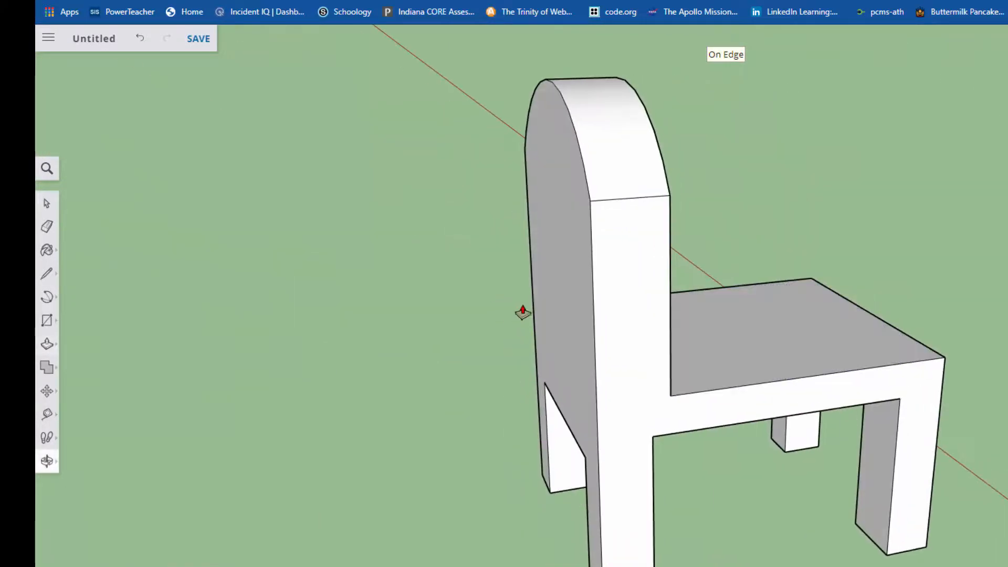
middle_click_drag(951, 322, 406, 314)
scroll(830, 355, "down", 5)
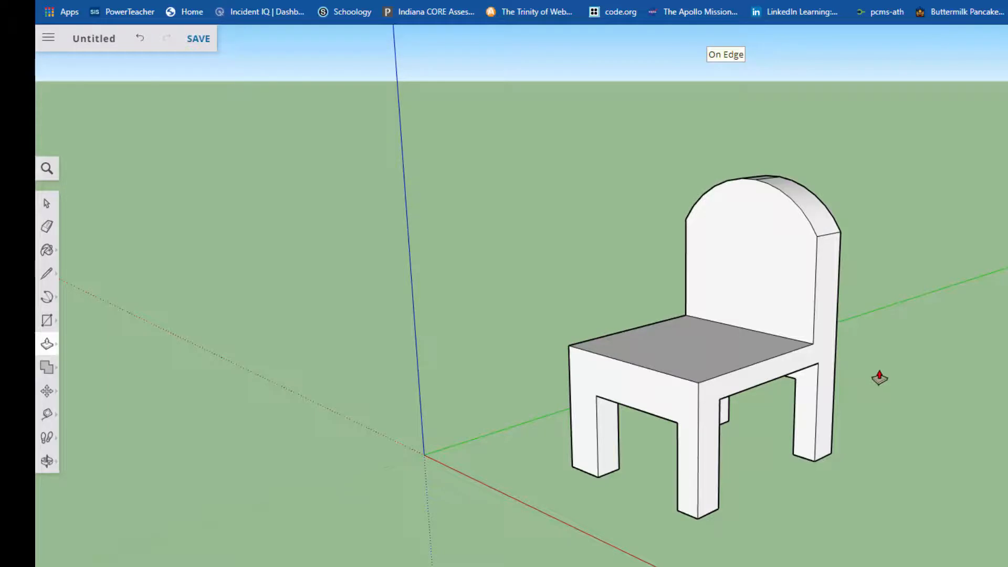
Browse the material library's categories and pick the multi-toned plank swatch from the Wood category.
key("b")
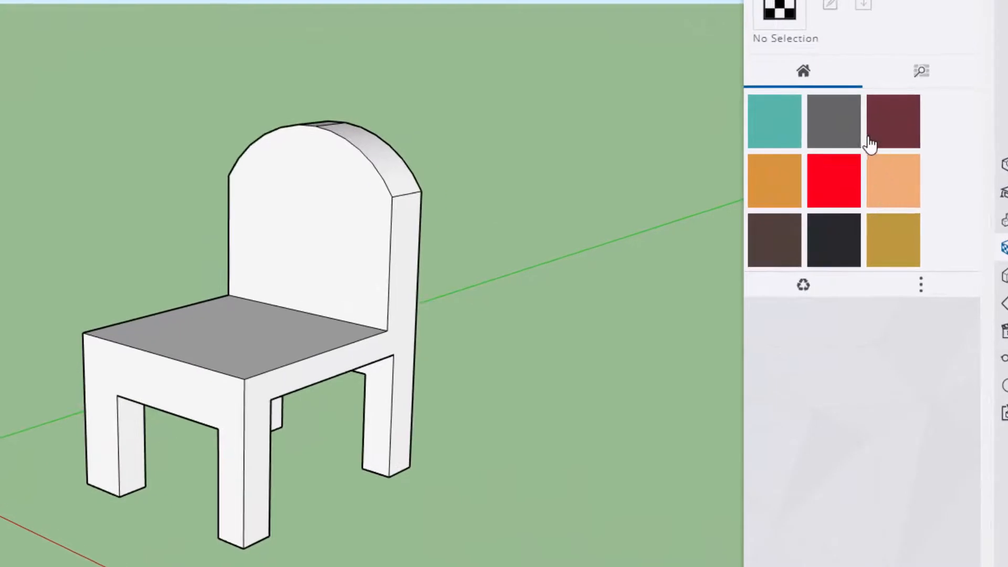
left_click(923, 77)
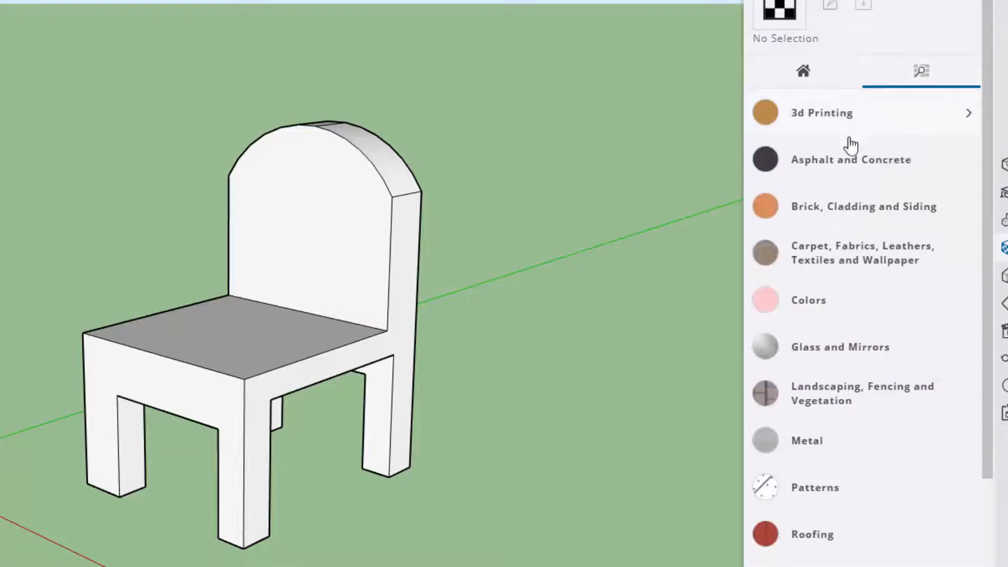
scroll(861, 520, "down", 4)
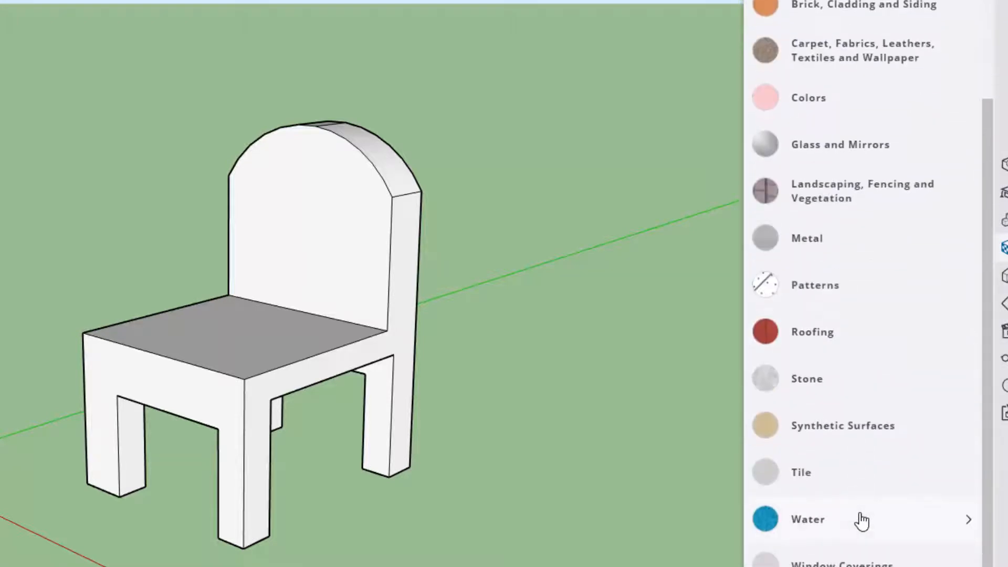
scroll(863, 512, "up", 4)
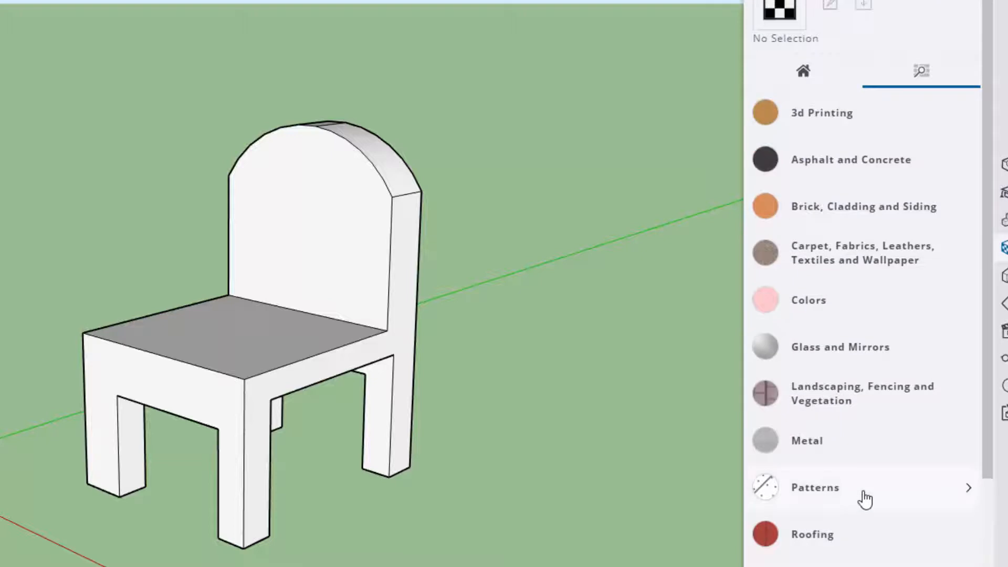
scroll(863, 503, "down", 2)
scroll(863, 503, "down", 2)
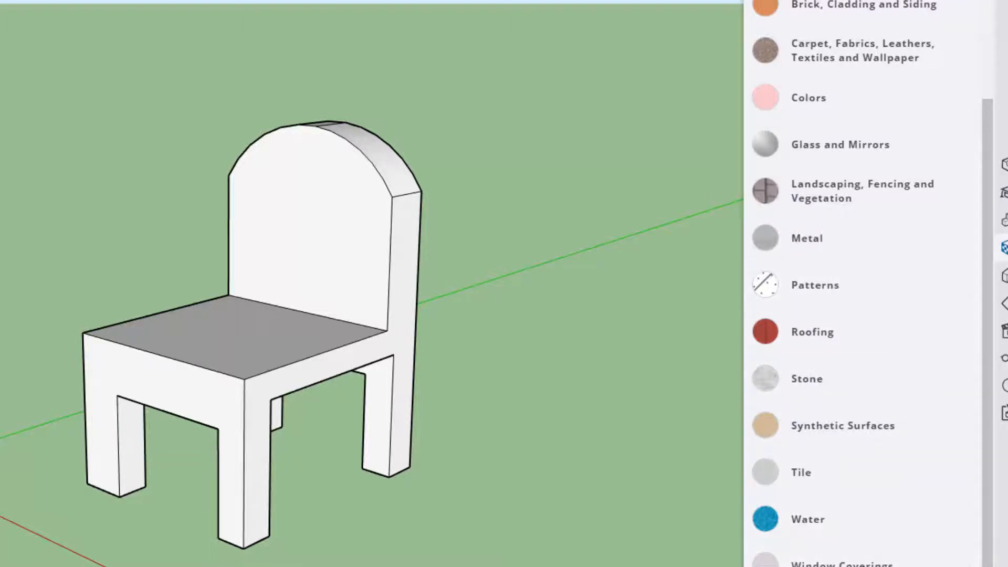
scroll(900, 506, "down", 3)
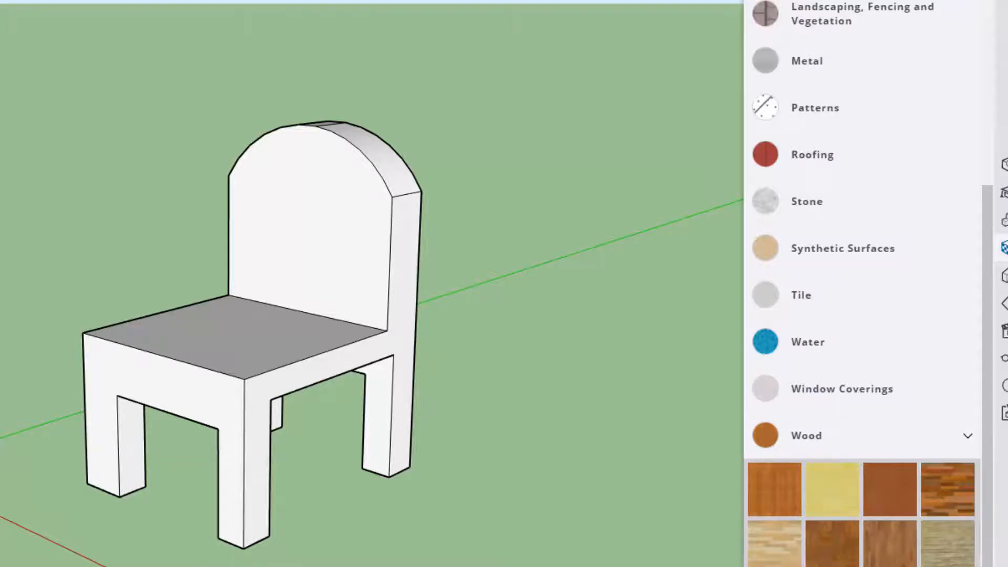
left_click(949, 490)
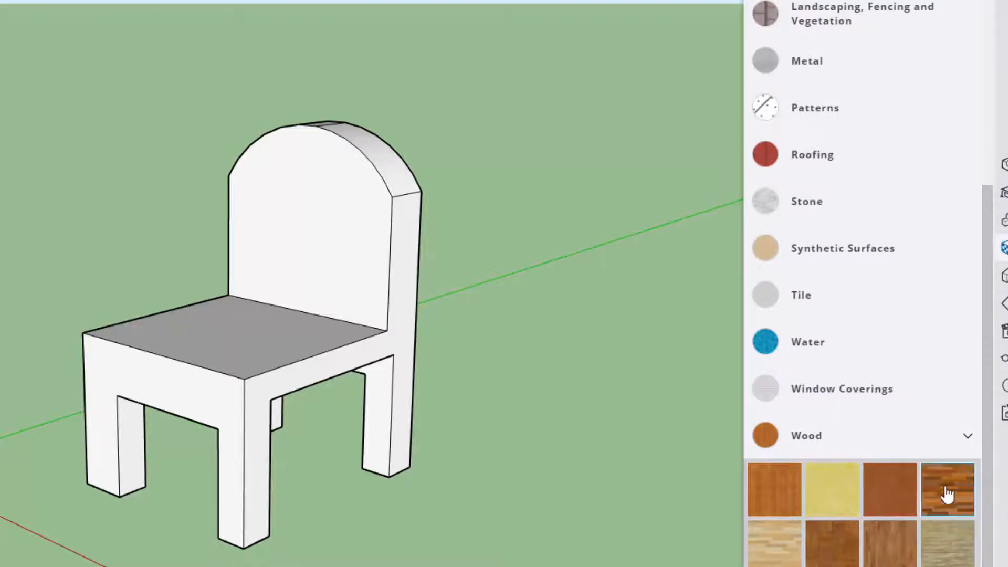
Paint the plank wood onto the seat, the backrest's front and arched edge, the near side, the front and the visible inner leg faces.
left_click(275, 305)
left_click(317, 199)
left_click(406, 234)
left_click(405, 162)
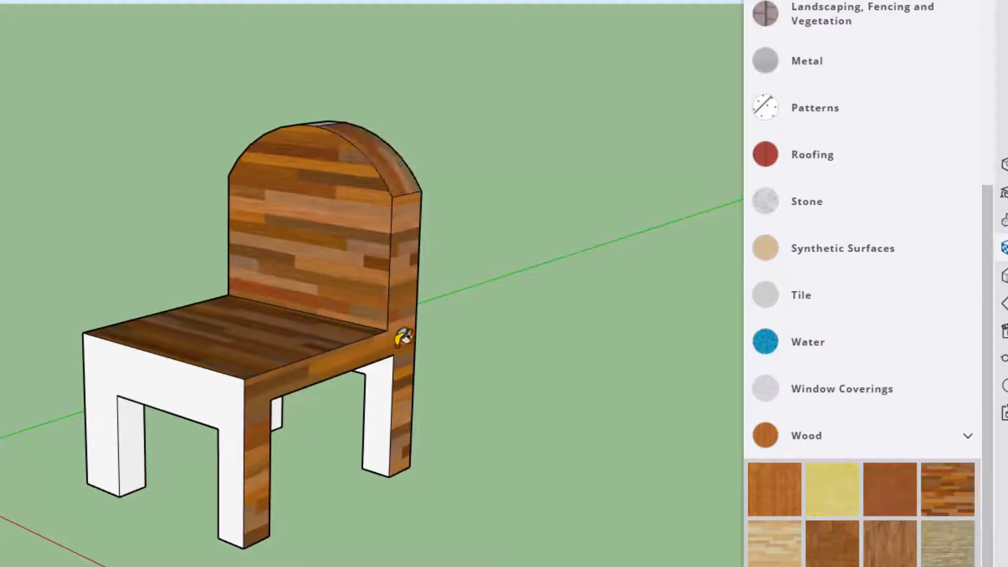
left_click(211, 384)
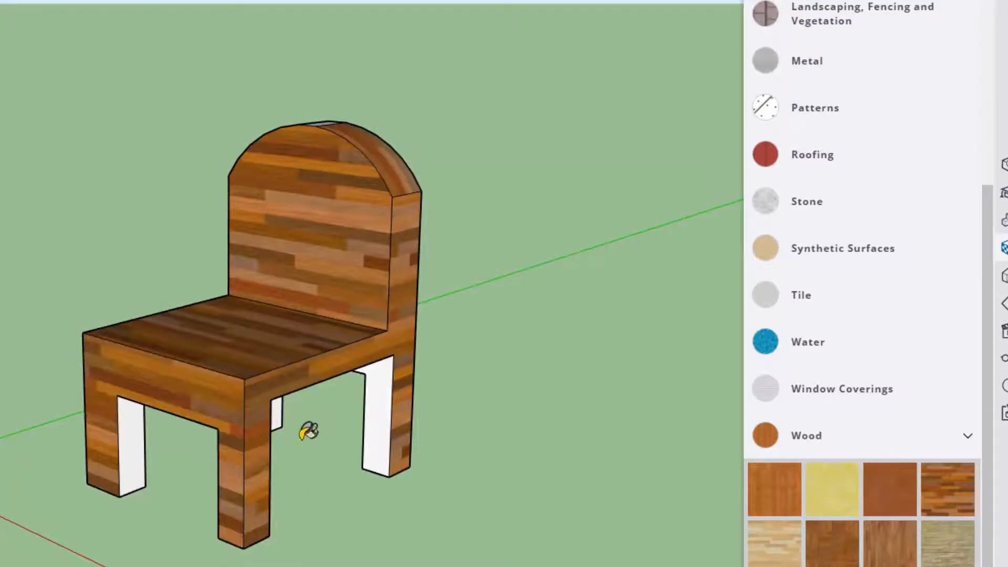
left_click(384, 374)
left_click(277, 412)
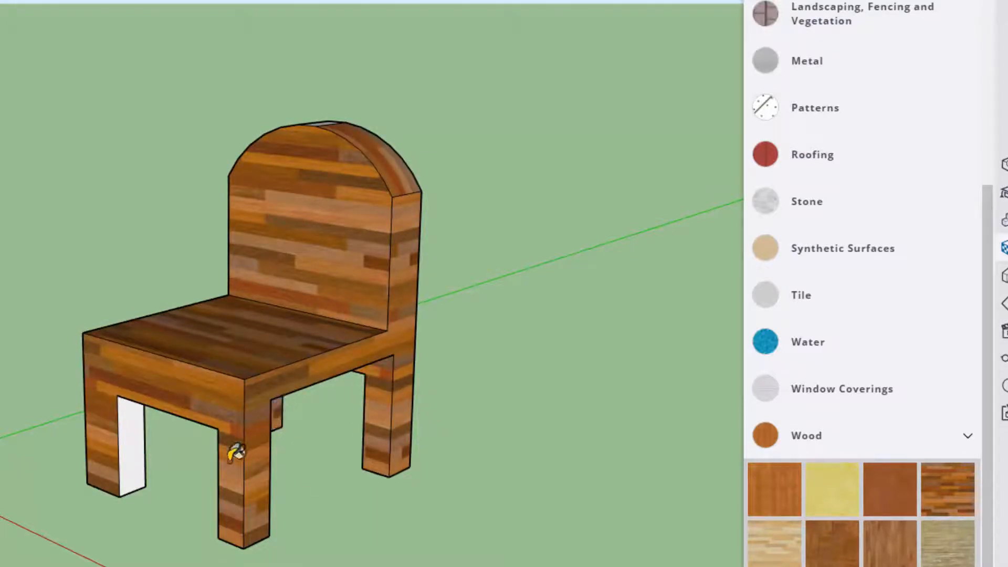
left_click(138, 427)
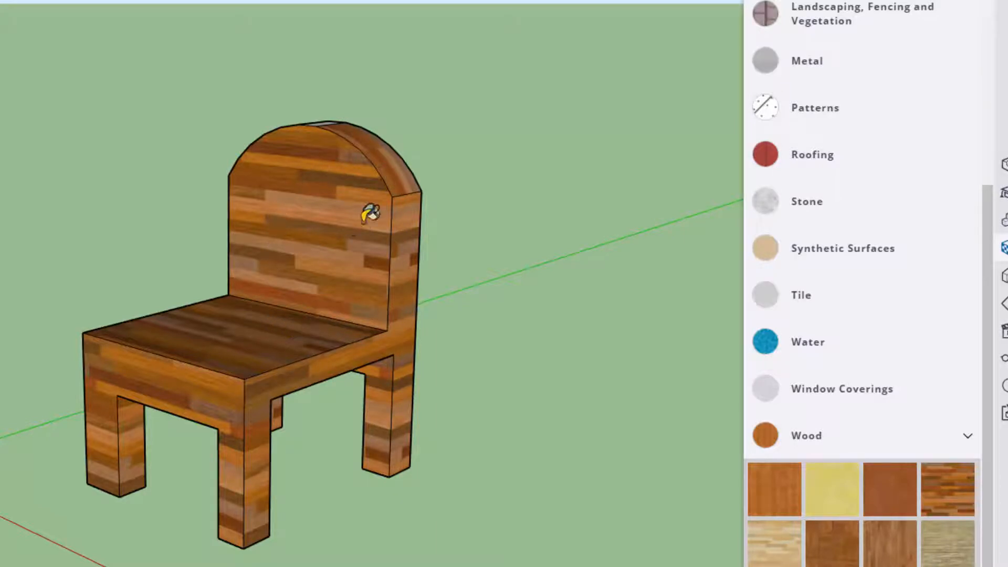
Paint the chair's back, the rest of the arched edge, the opposite side, the seat underside and the remaining inner leg faces with the plank wood.
middle_click_drag(498, 369, 38, 372)
middle_click_drag(493, 302, 1, 216)
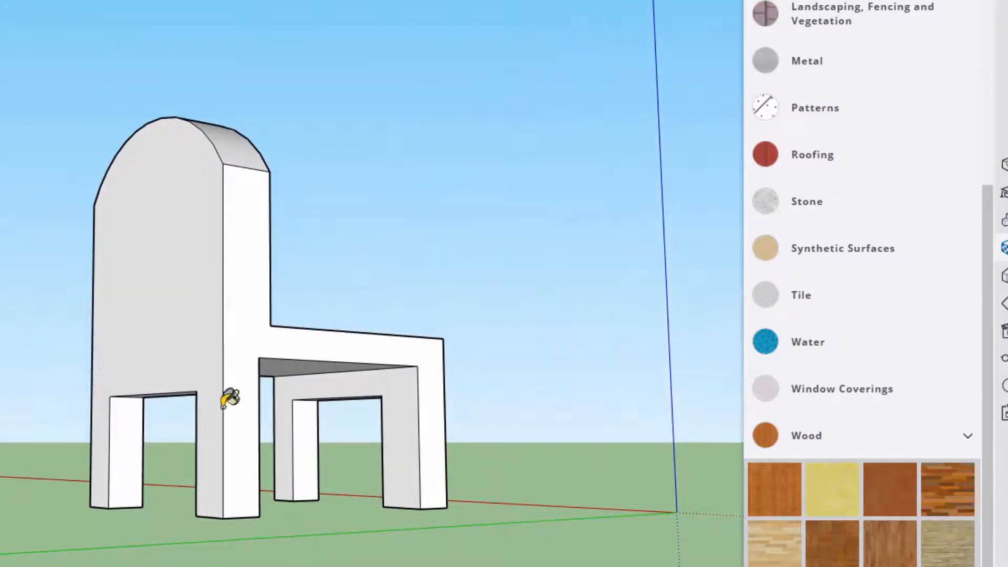
left_click(177, 247)
left_click(236, 132)
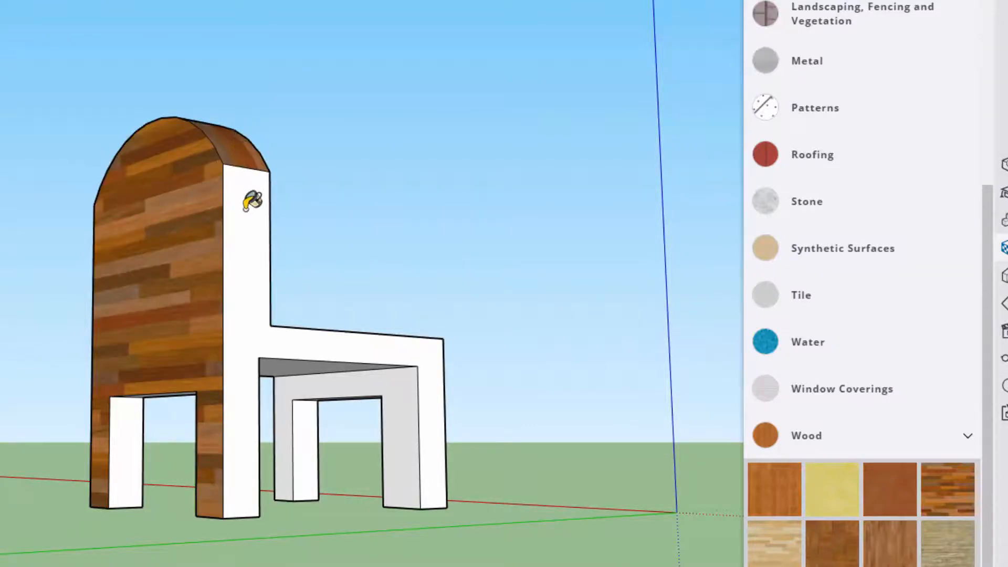
left_click(252, 210)
left_click(132, 420)
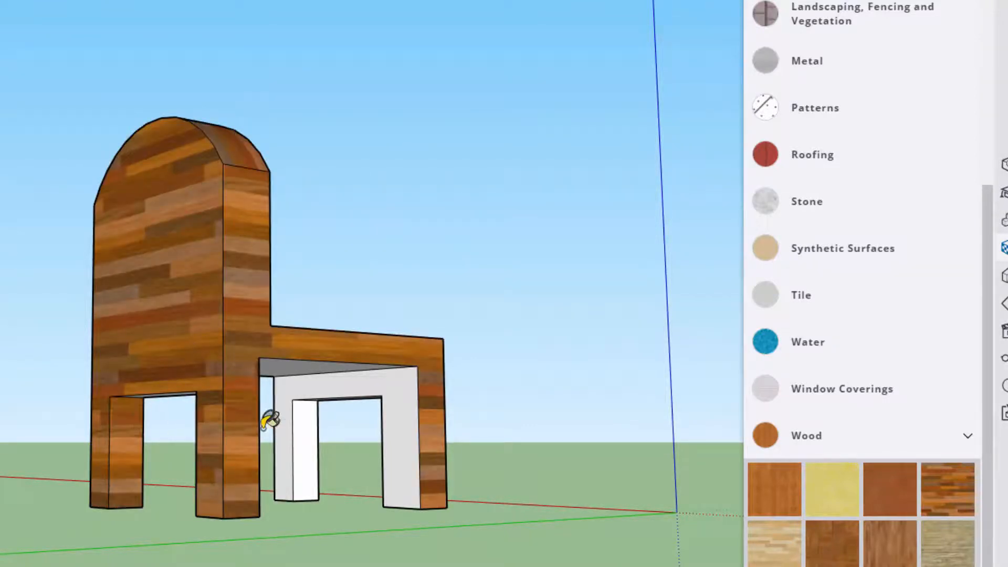
left_click(359, 373)
left_click(307, 367)
left_click(312, 451)
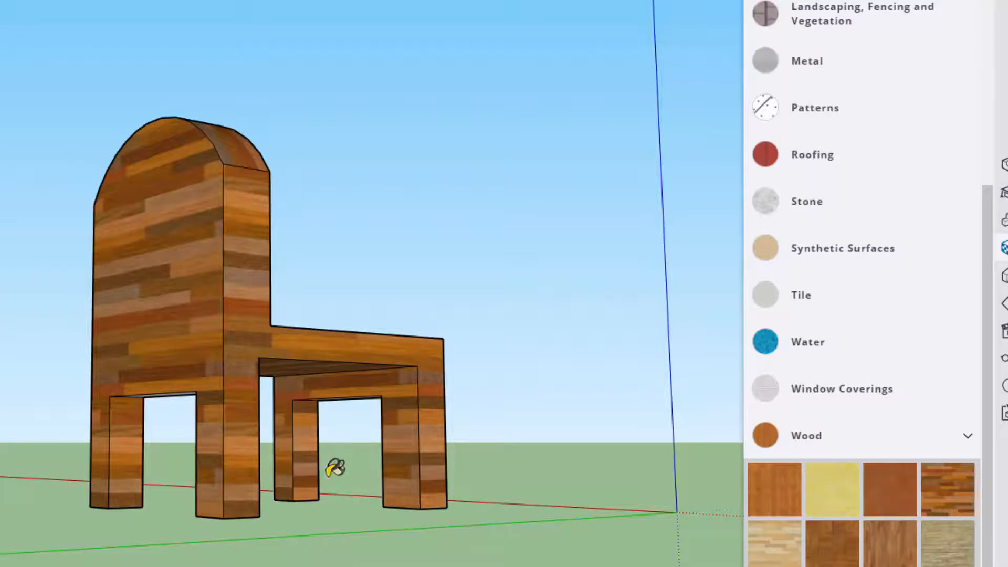
Draw a rectangle on the open ground beside the chair and pull it up into a solid box.
mouse_move(383, 496)
middle_mouse_down()
mouse_move(225, 504)
mouse_move(500, 505)
mouse_move(271, 515)
mouse_move(612, 511)
mouse_move(621, 499)
mouse_move(364, 507)
mouse_move(651, 477)
mouse_move(331, 507)
mouse_move(522, 453)
mouse_move(504, 448)
mouse_move(664, 446)
mouse_move(560, 441)
mouse_move(686, 427)
mouse_move(383, 430)
mouse_move(440, 432)
mouse_move(333, 421)
middle_mouse_up()
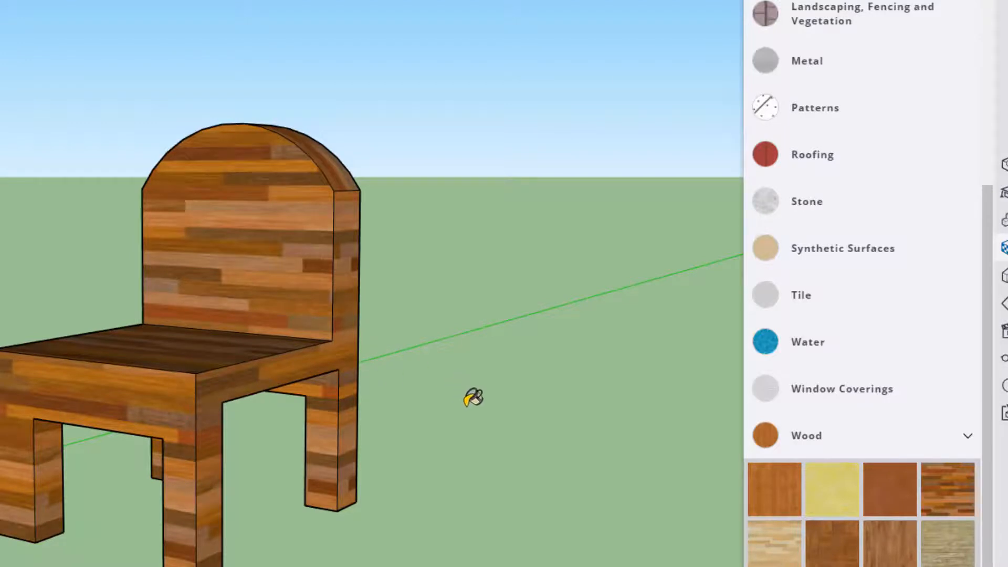
middle_click_drag(560, 412, 297, 350, "shift")
scroll(230, 418, "down", 2)
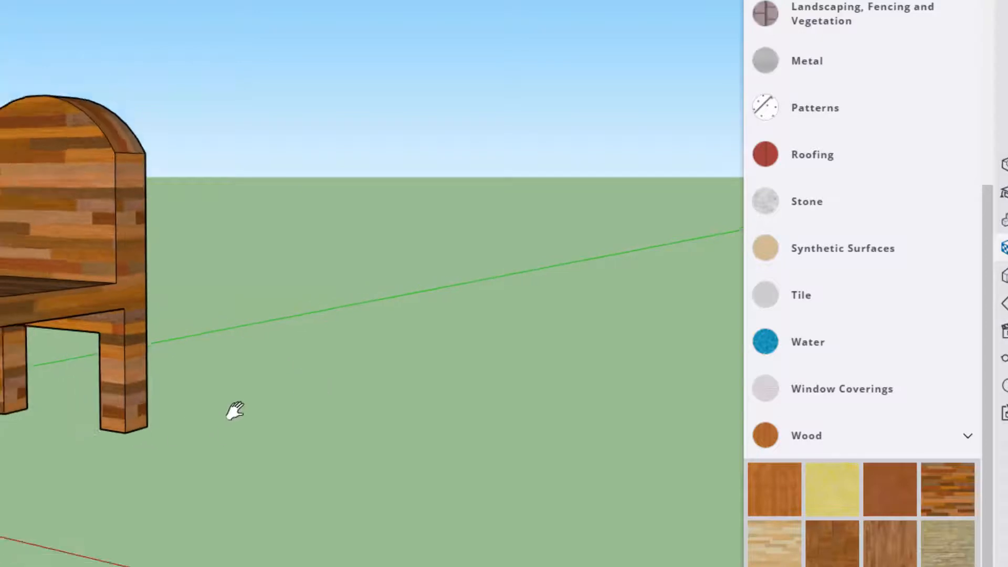
middle_click_drag(231, 418, 238, 454)
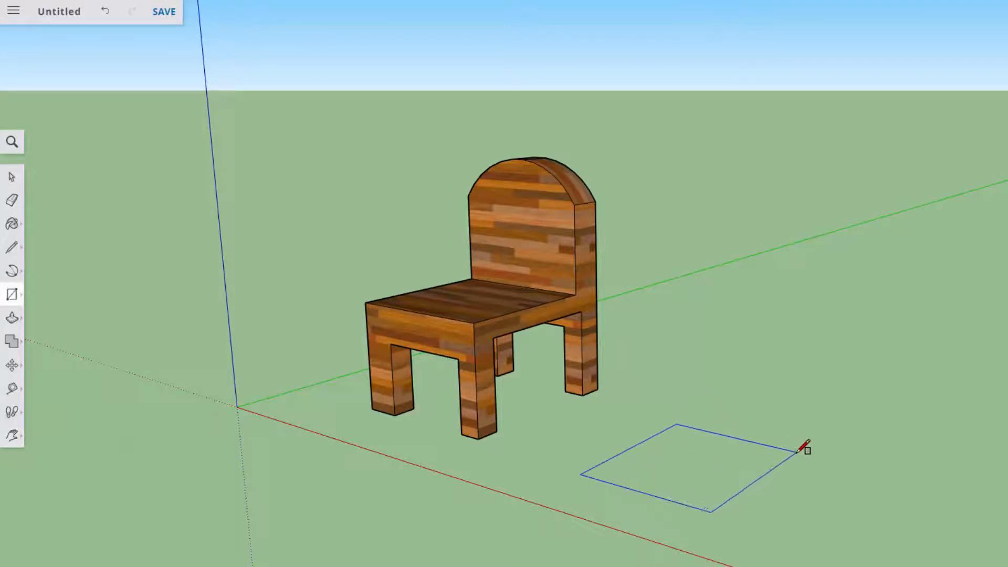
left_click(809, 445)
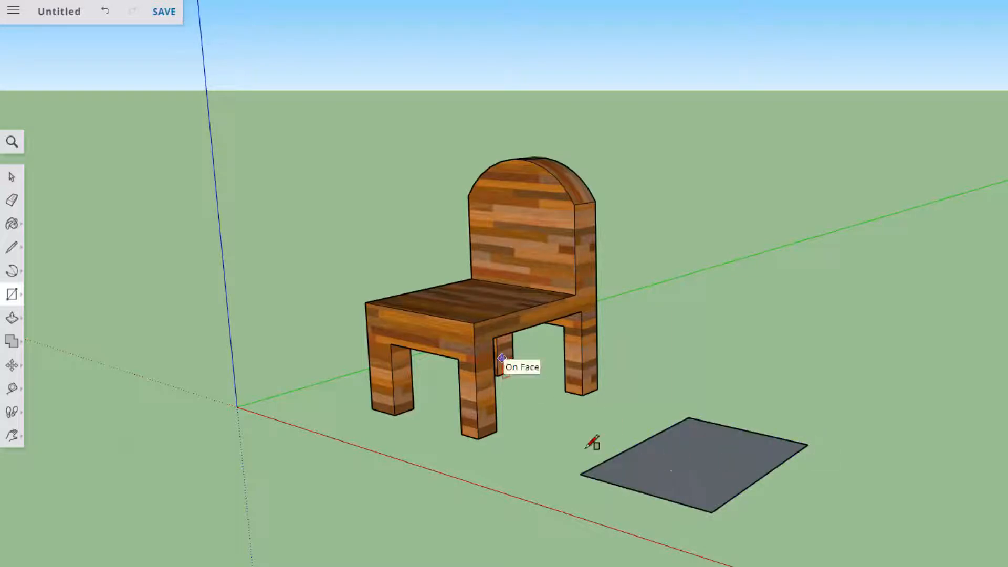
key("p")
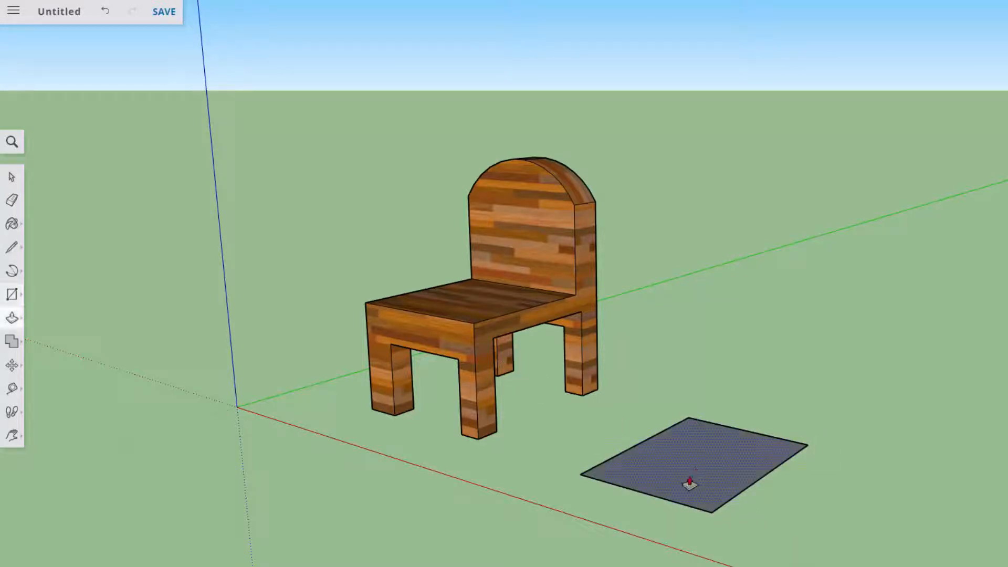
left_click(688, 480)
left_click(686, 382)
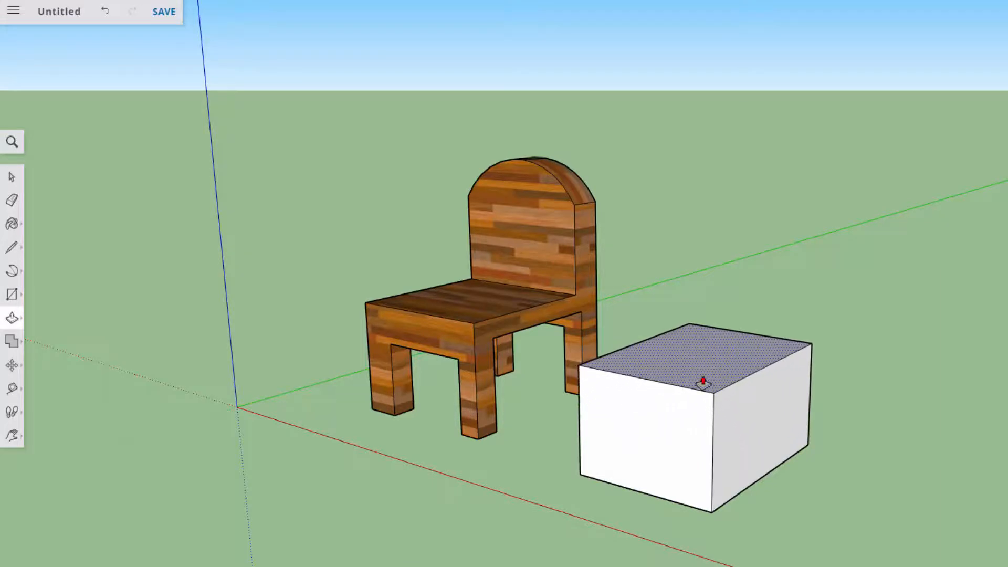
Draw a rectangle rising from the bottom edge of the box's side face and push it through the full depth to form an opening.
key("o")
left_click_drag(849, 466, 756, 426)
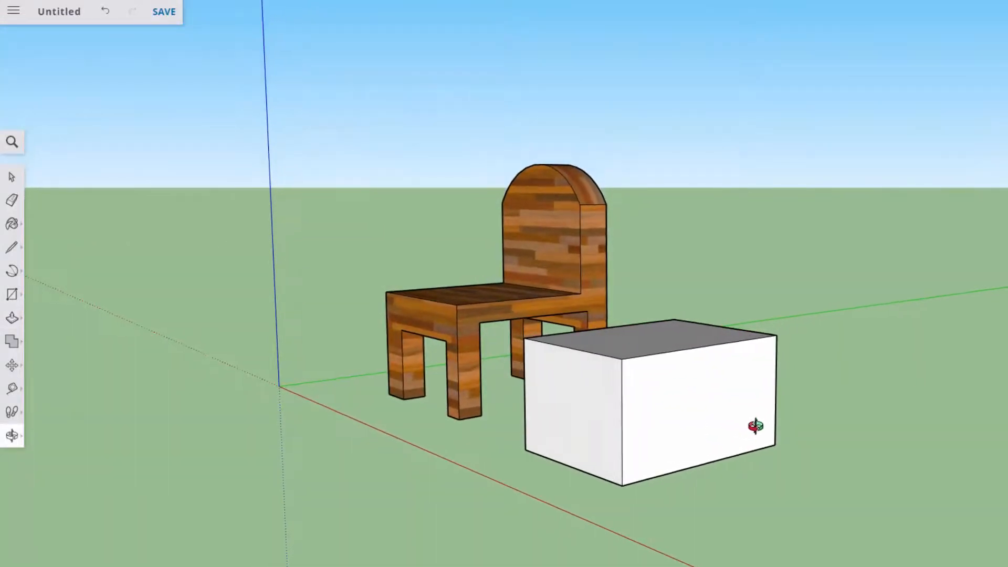
key("p")
key("r")
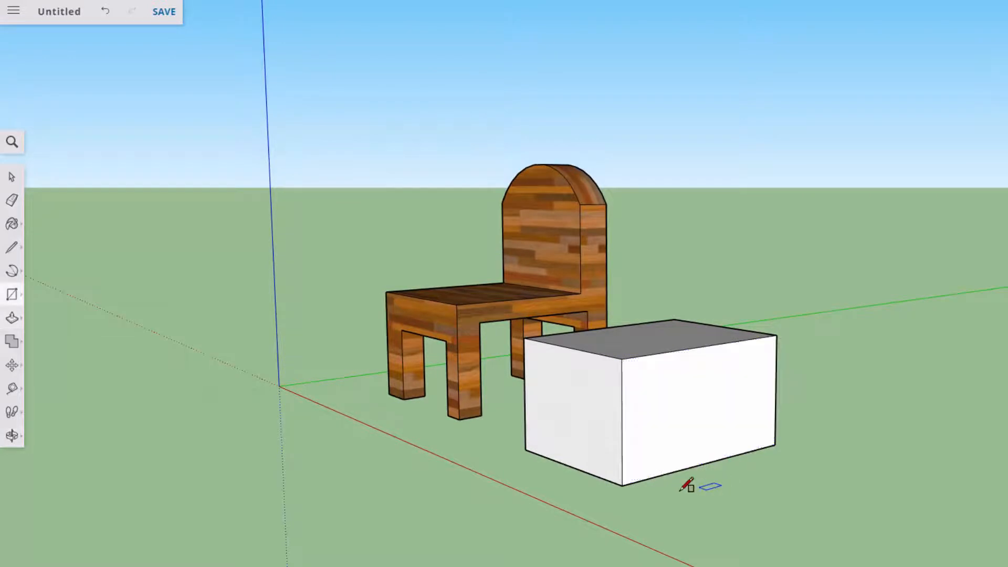
left_click(649, 478)
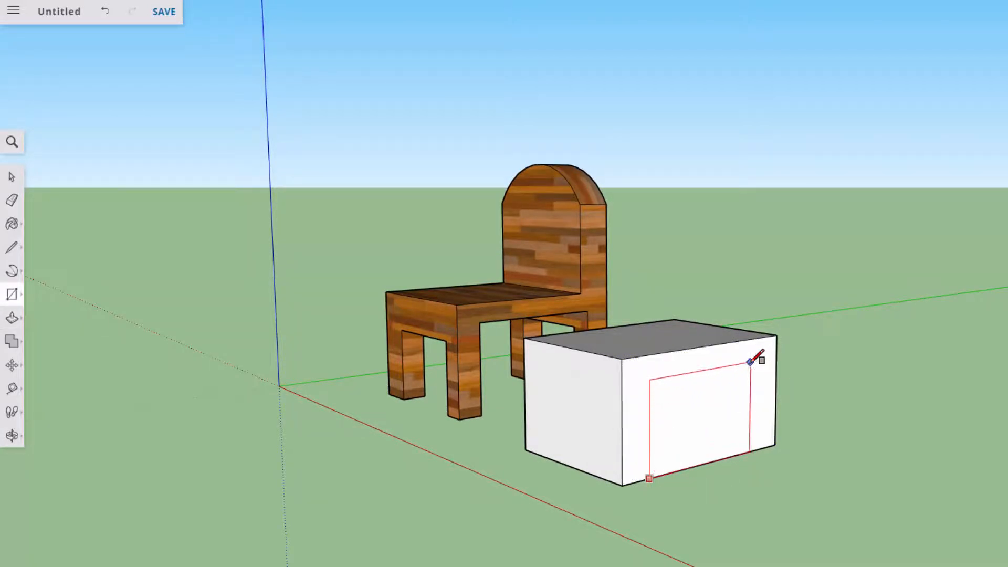
key("p")
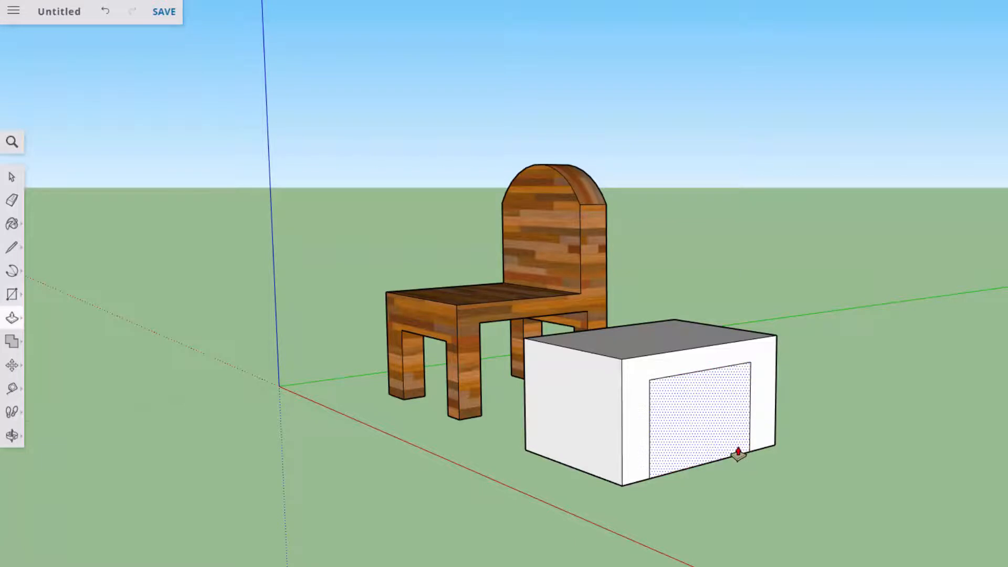
left_click_drag(735, 450, 650, 405)
middle_click_drag(786, 492, 669, 458)
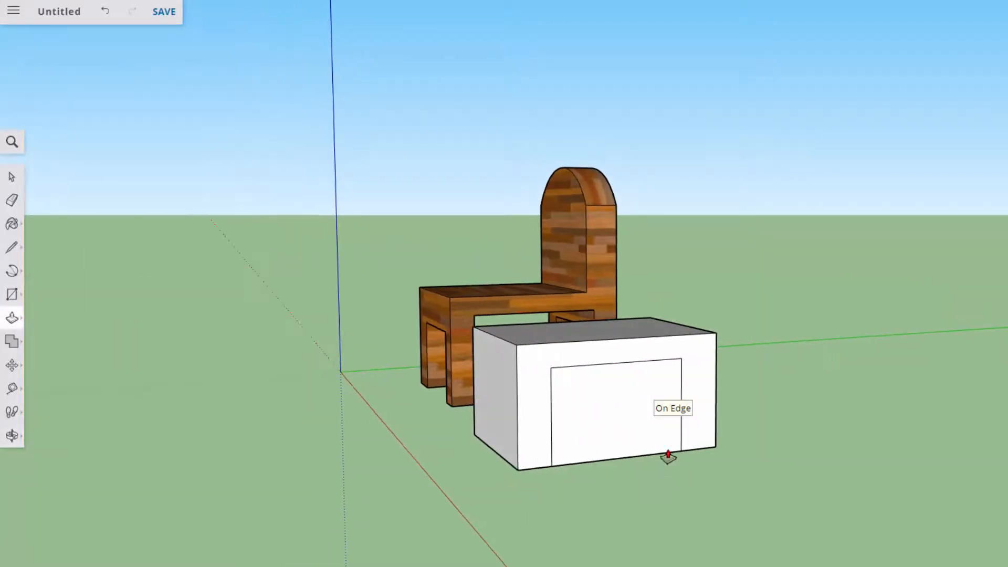
left_click_drag(667, 455, 591, 413)
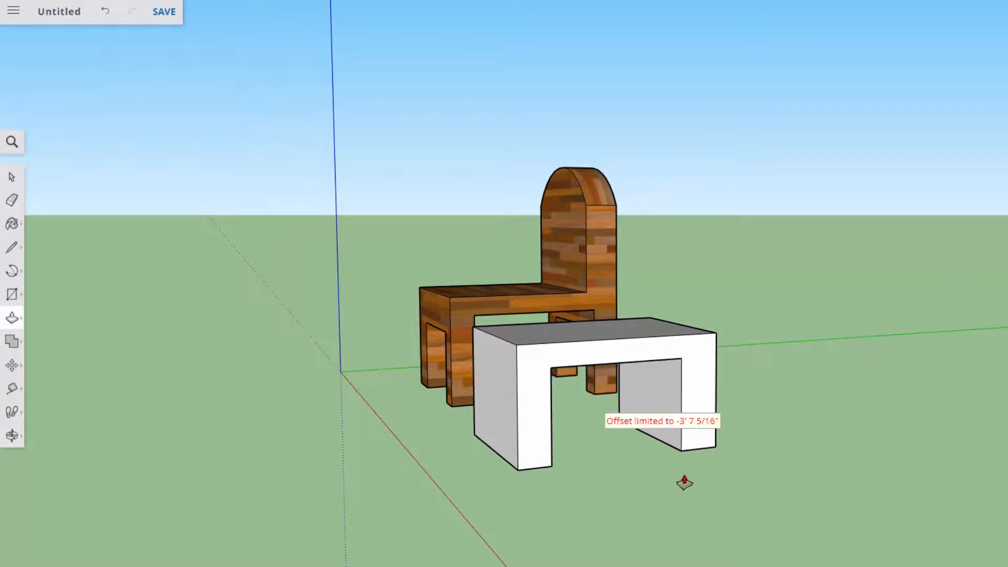
Draw a rectangle from the bottom edge on the inner face of one end slab and push it through to leave two legs.
middle_click_drag(684, 482, 359, 432)
key("r")
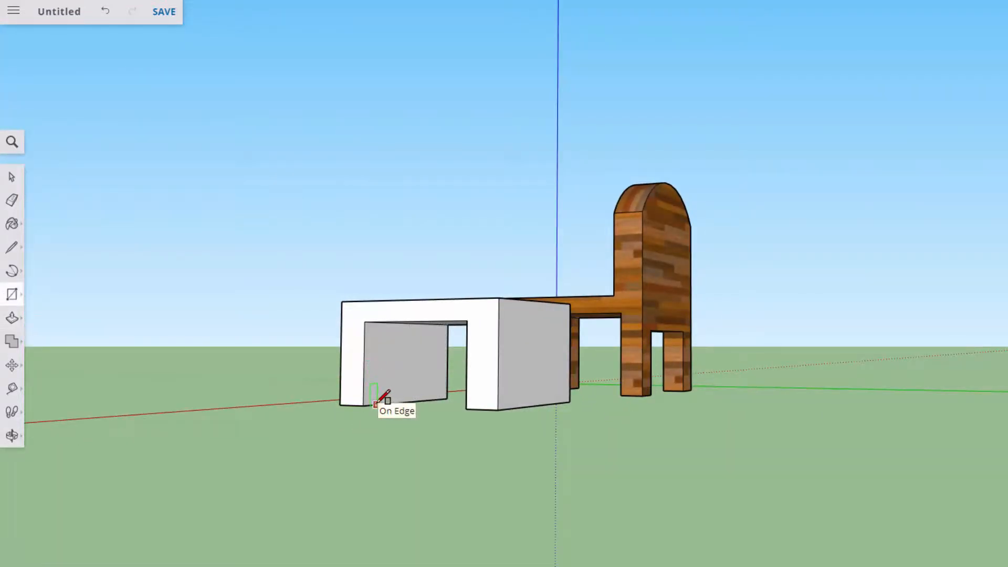
scroll(382, 398, "up", 5)
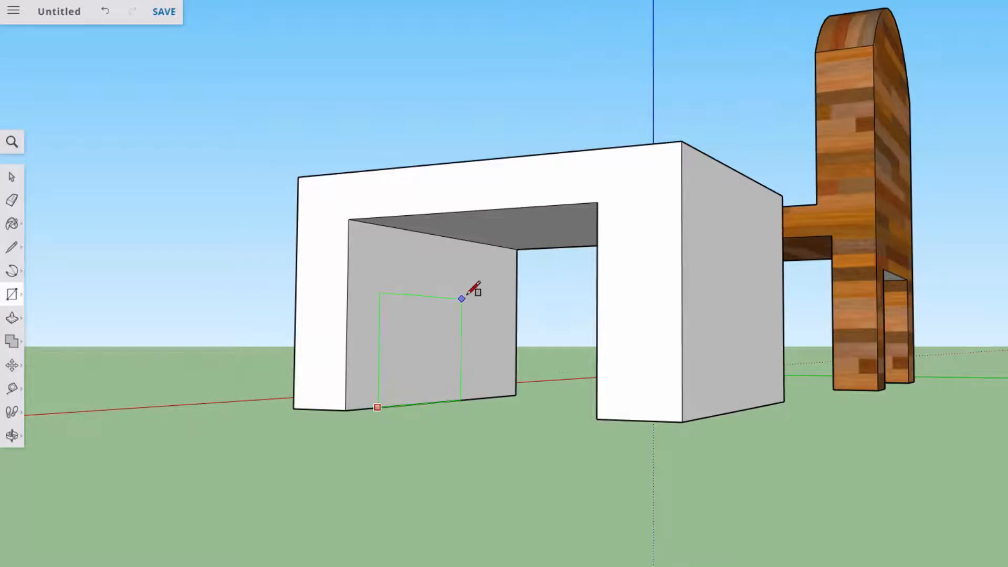
left_click(489, 276)
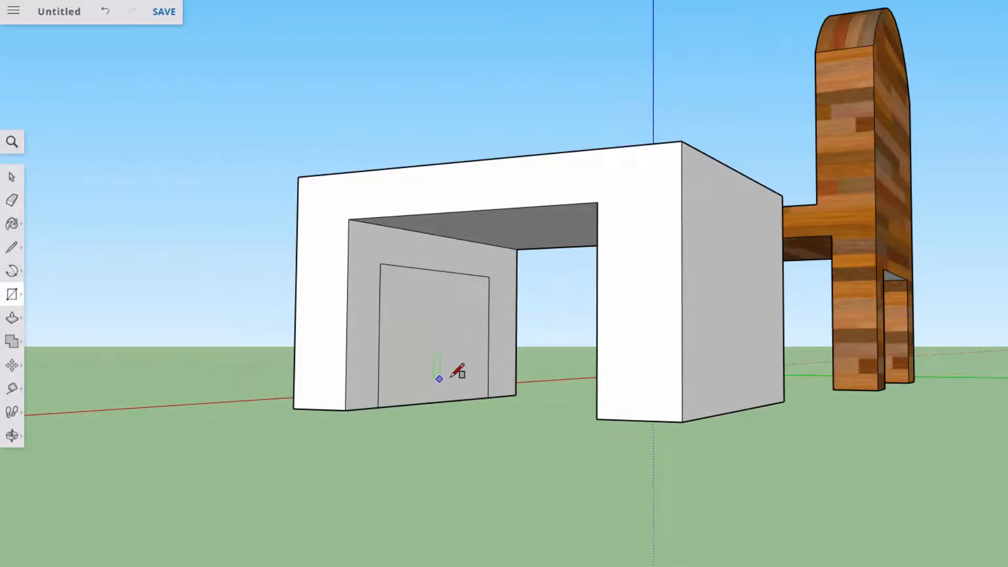
key("p")
left_click(471, 389)
left_click(403, 362)
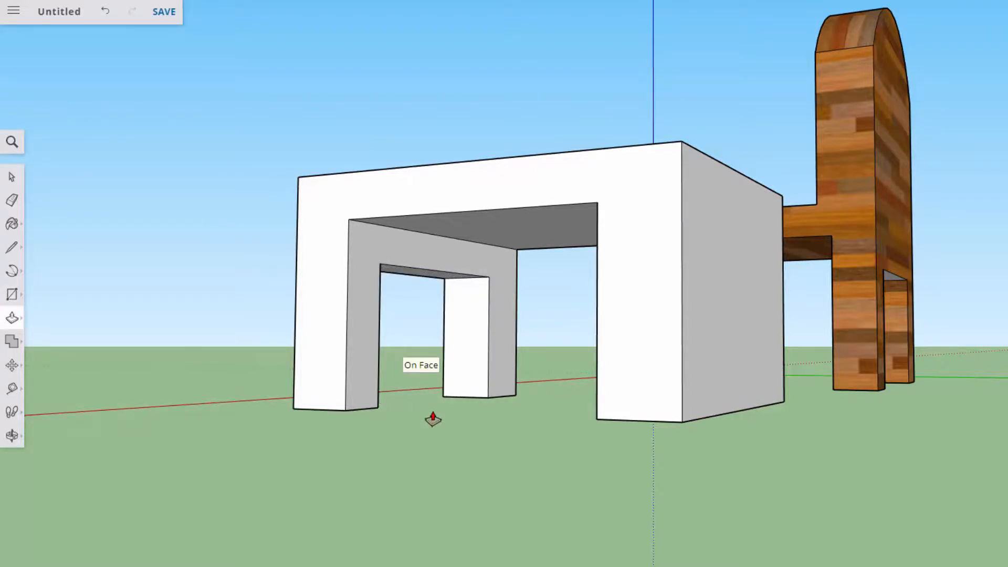
Cut a matching rectangular opening through the opposite end slab from its inner face, leaving the other two legs.
middle_click_drag(432, 419, 754, 439)
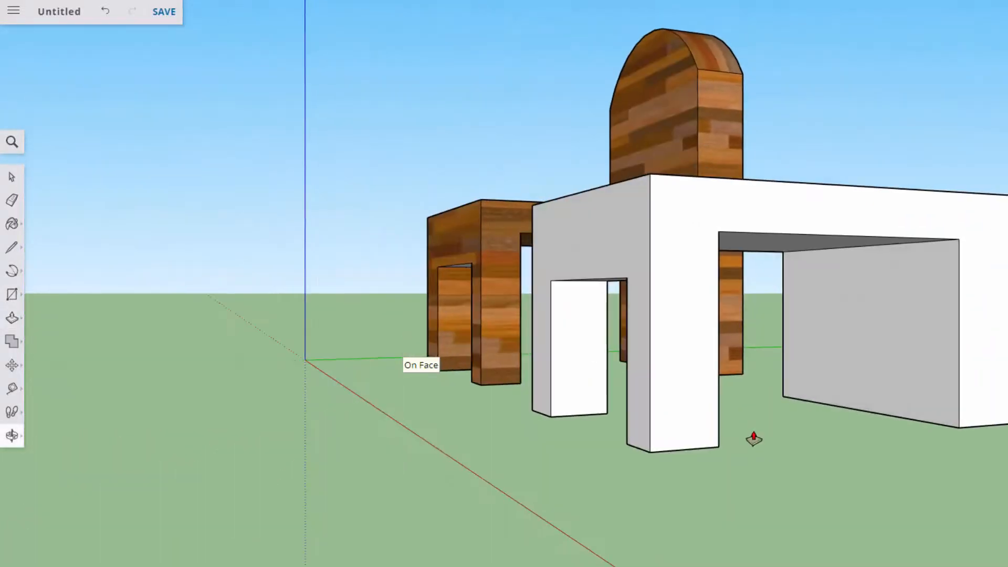
key("r")
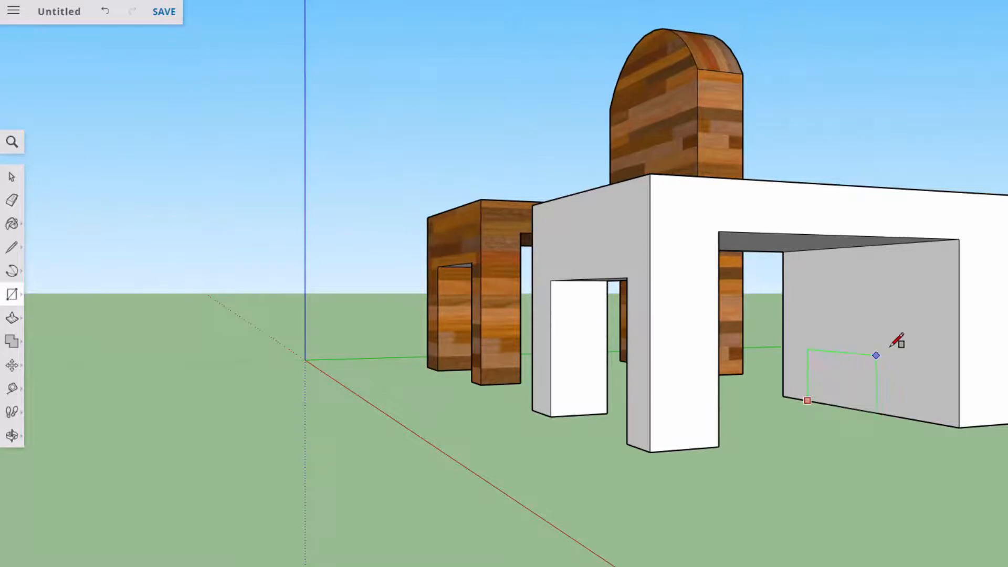
left_click(920, 282)
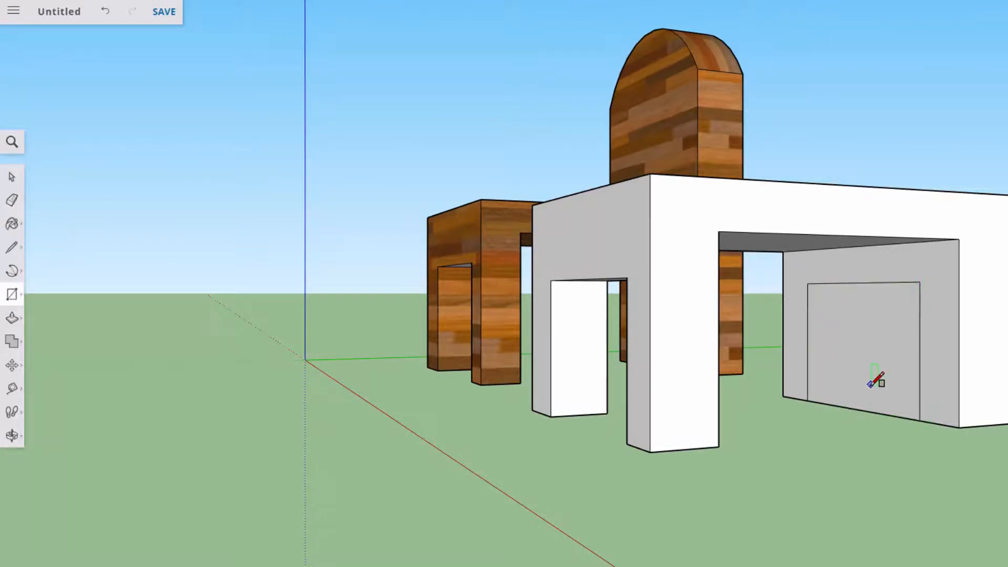
key("p")
mouse_move(823, 399)
left_mouse_down()
mouse_move(880, 383)
mouse_move(860, 403)
left_mouse_up()
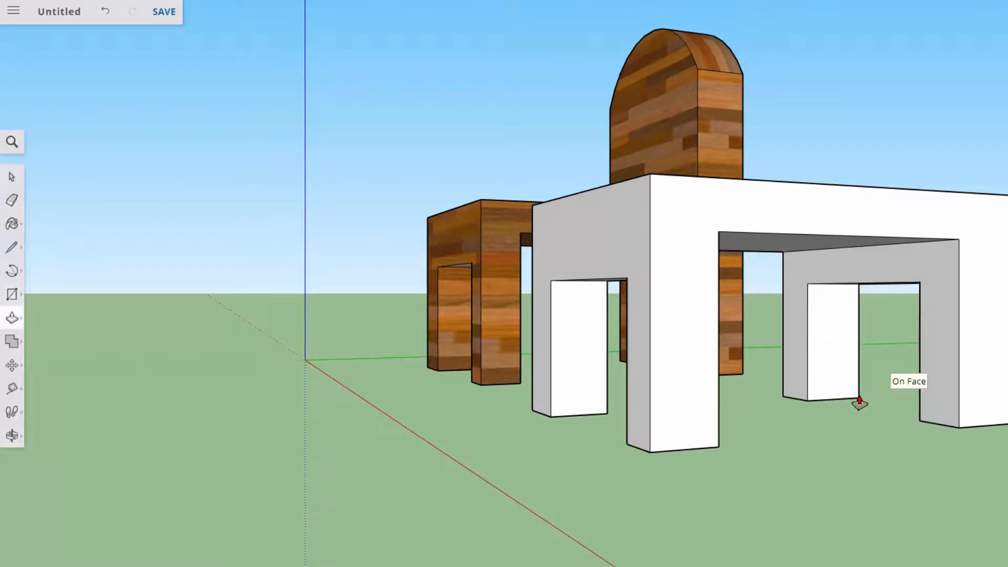
Paint the tabletop and the table's long outer side face with the mottled yellow material.
middle_click_drag(873, 454, 659, 513)
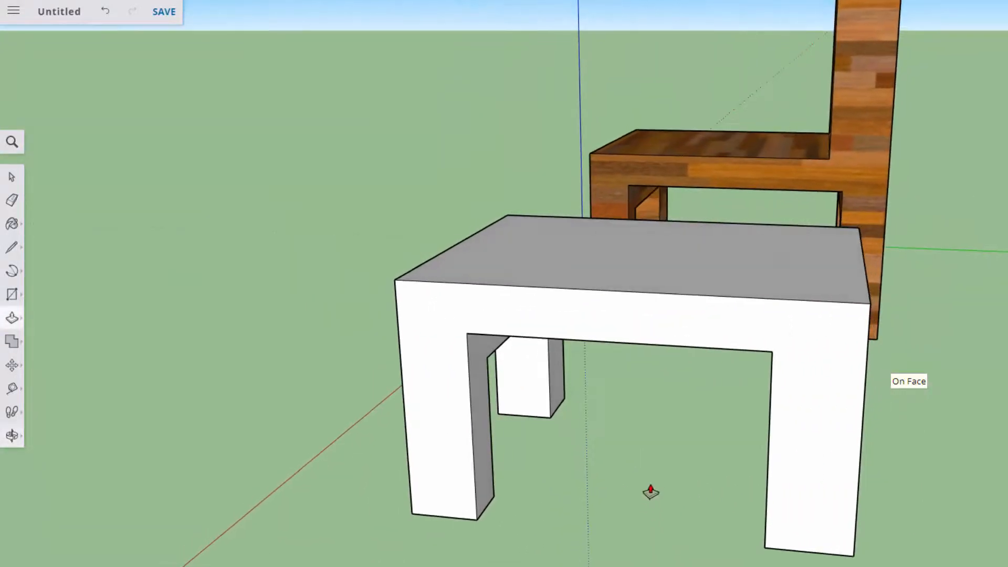
left_click_drag(646, 475, 681, 504)
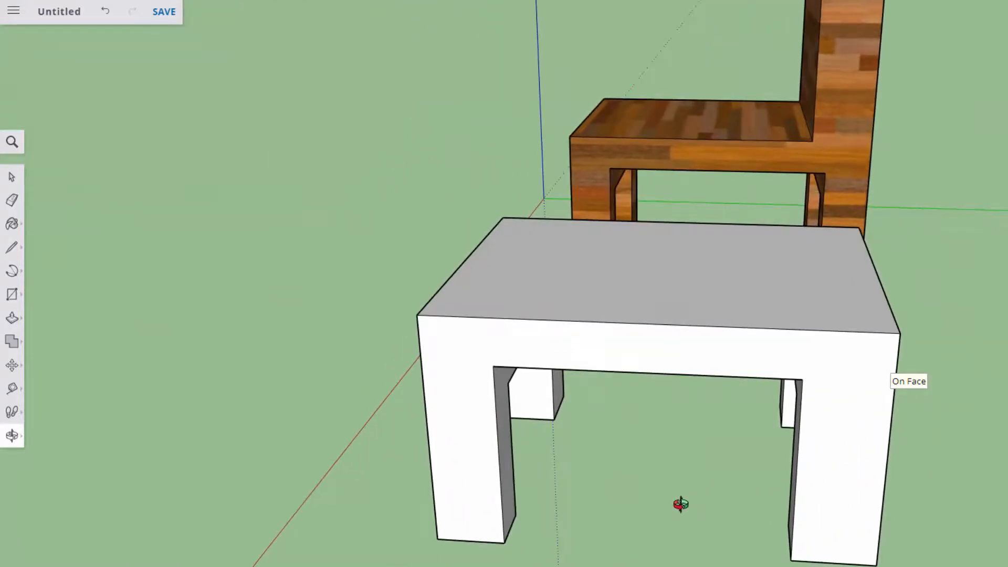
key("p")
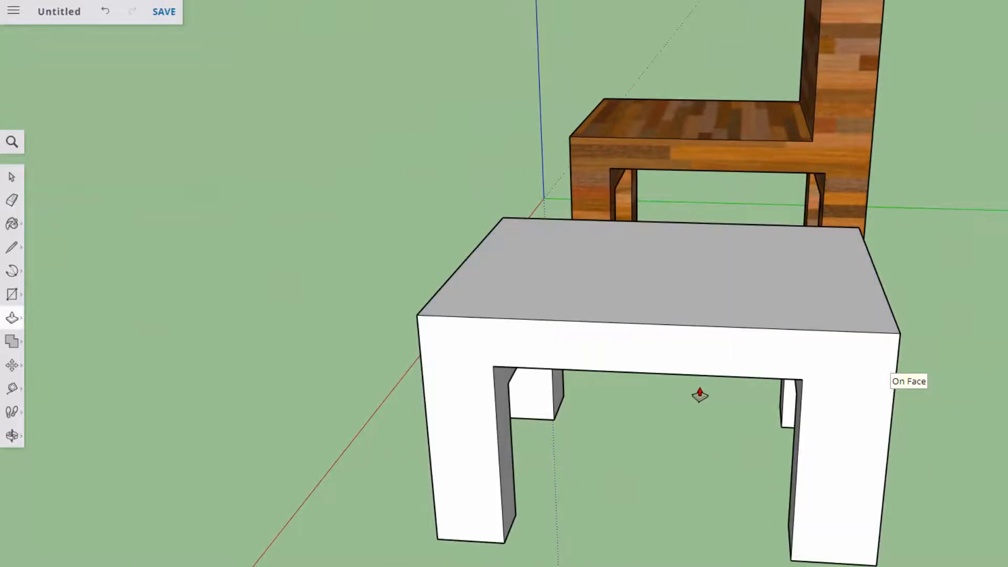
key("b")
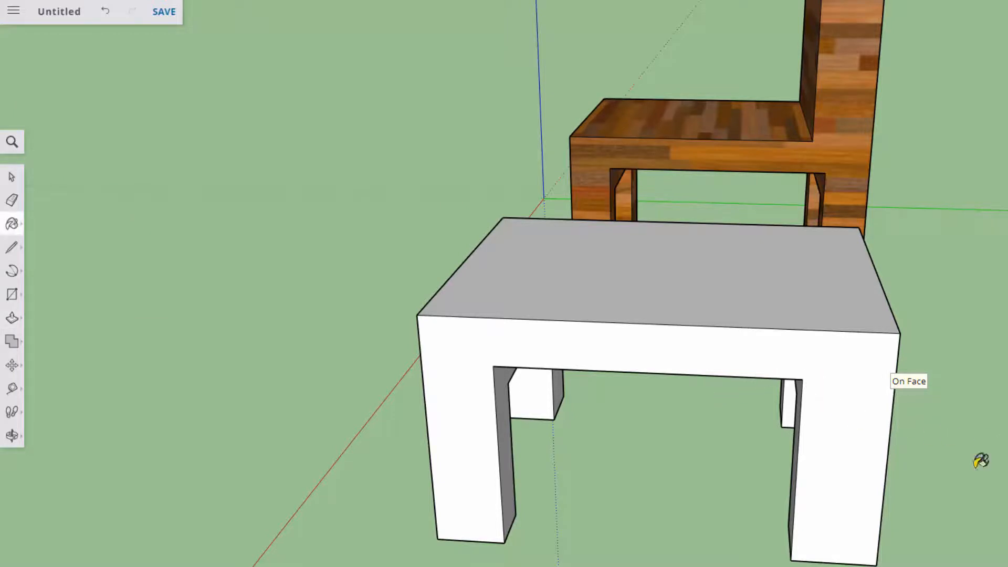
left_click(772, 286)
left_click(826, 366)
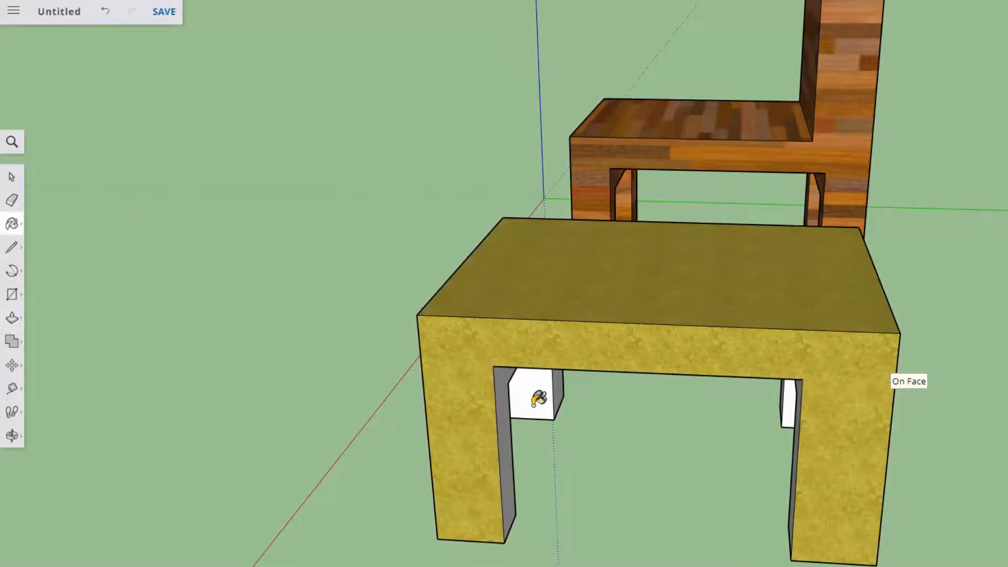
Paint the table's underside, the inner face of one end, and the underside of that end's opening yellow.
mouse_move(545, 421)
middle_mouse_down()
mouse_move(554, 393)
mouse_move(461, 243)
mouse_move(433, 242)
middle_mouse_up()
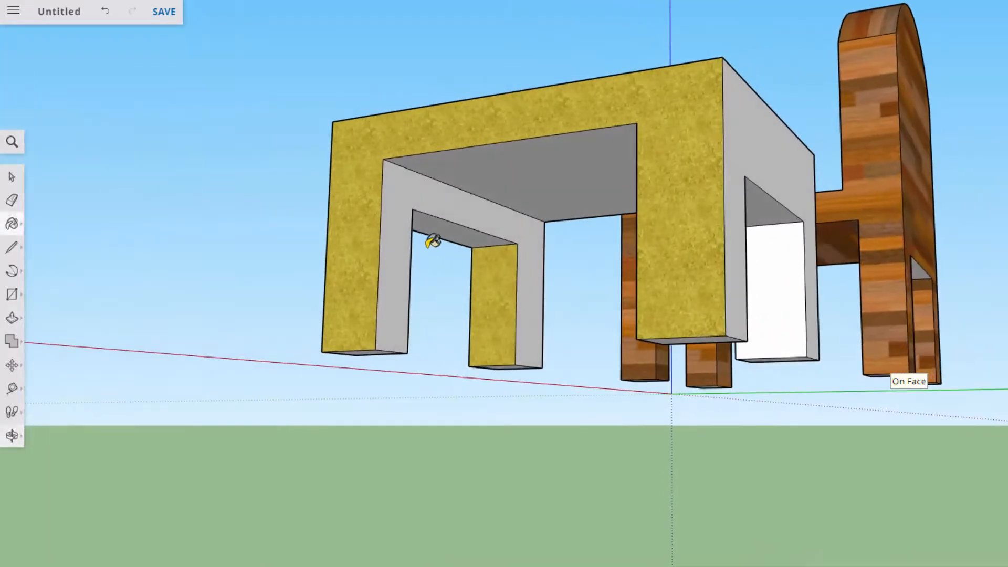
left_click(407, 213)
left_click(525, 162)
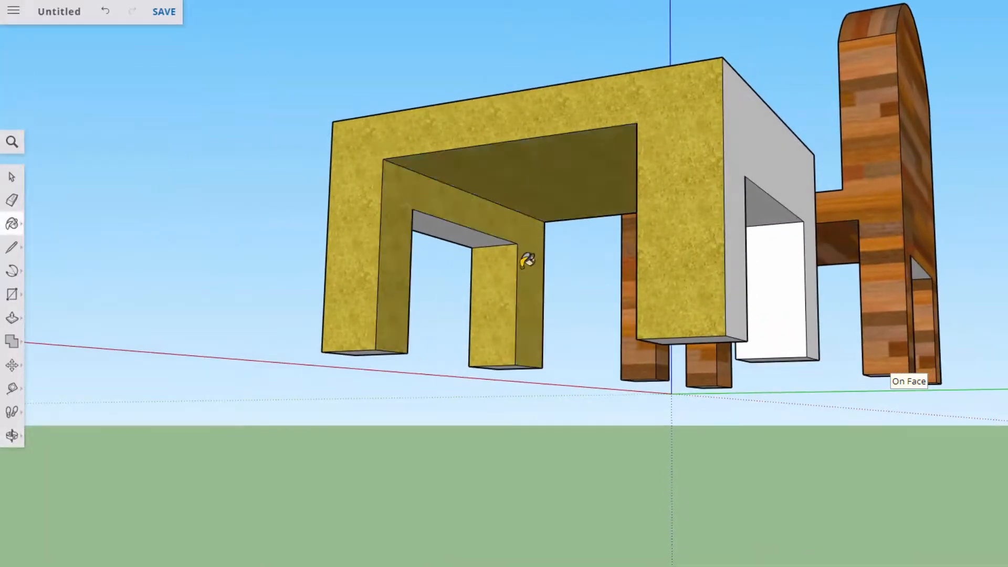
left_click(480, 235)
Paint the opposite end's outer face yellow, along with the leg face and underside inside its opening.
left_click(779, 153)
mouse_move(779, 310)
middle_mouse_down()
mouse_move(739, 333)
mouse_move(612, 336)
mouse_move(655, 317)
middle_mouse_up()
left_click(666, 235)
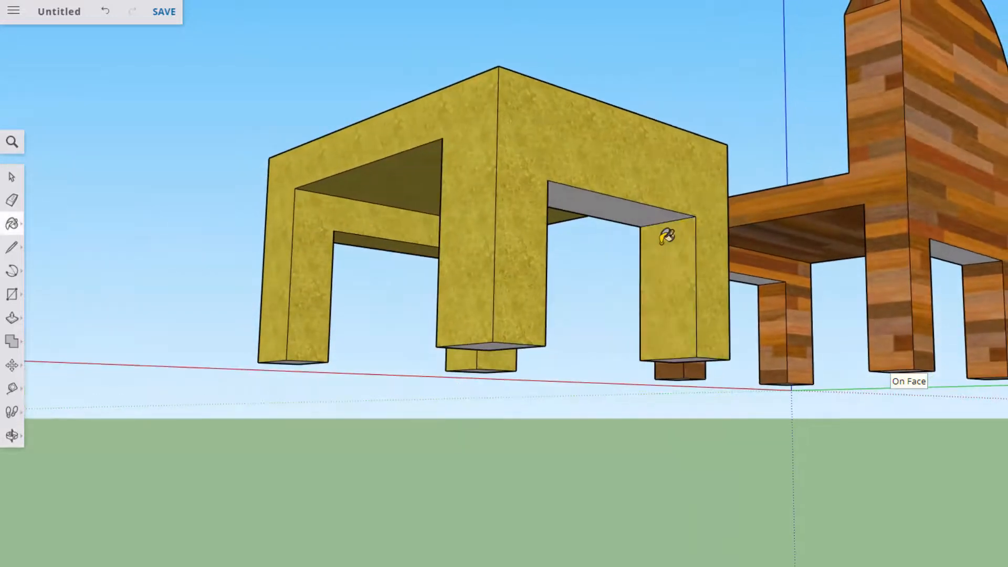
left_click(646, 203)
Paint the remaining white faces on the table's far side and around its leg openings yellow.
mouse_move(761, 299)
middle_mouse_down()
mouse_move(691, 367)
mouse_move(289, 389)
mouse_move(290, 316)
middle_mouse_up()
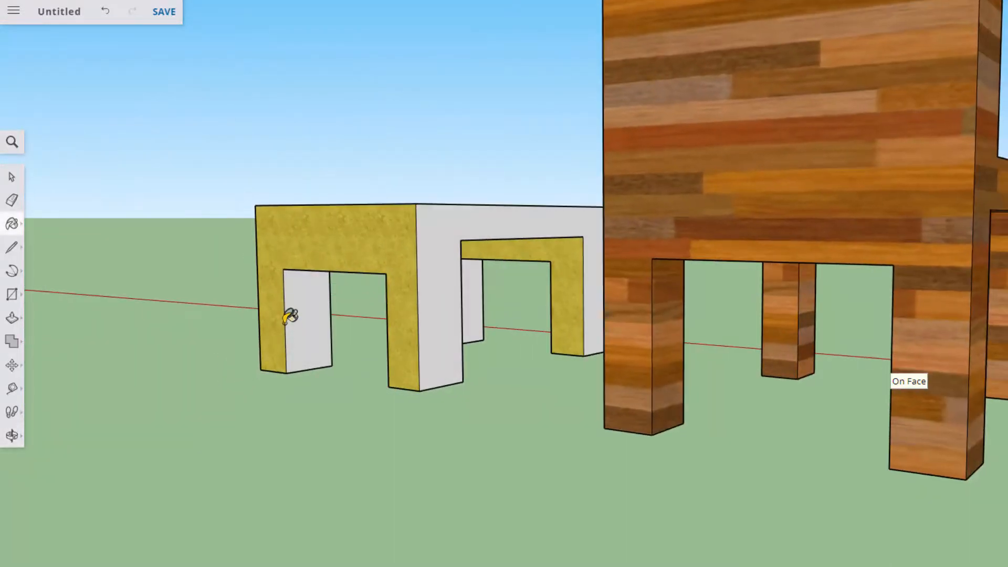
left_click(308, 288)
left_click(444, 288)
left_click(476, 287)
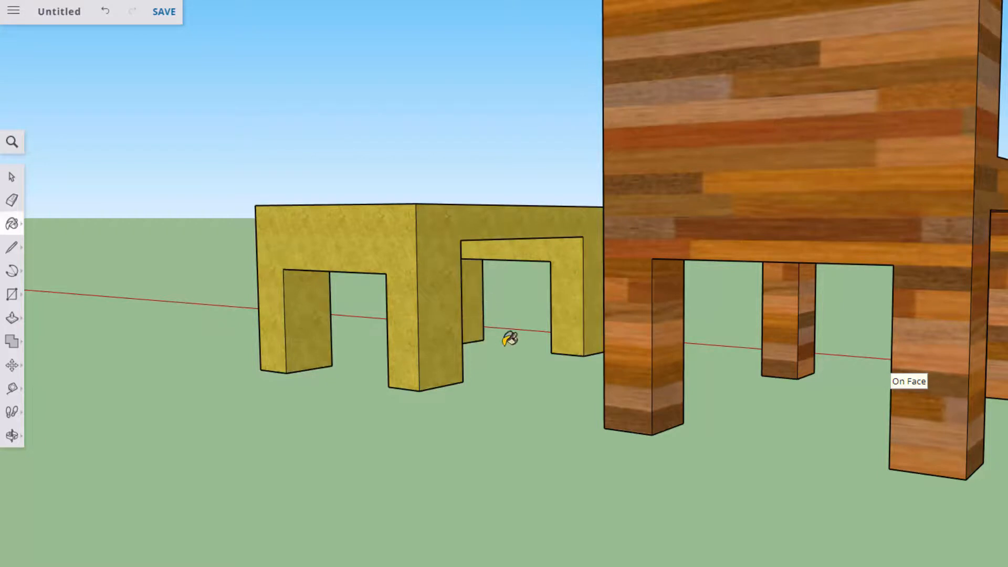
mouse_move(509, 339)
middle_mouse_down()
mouse_move(376, 351)
mouse_move(874, 444)
mouse_move(893, 421)
mouse_move(664, 443)
mouse_move(799, 306)
middle_mouse_up()
left_click(765, 247)
left_click(893, 242)
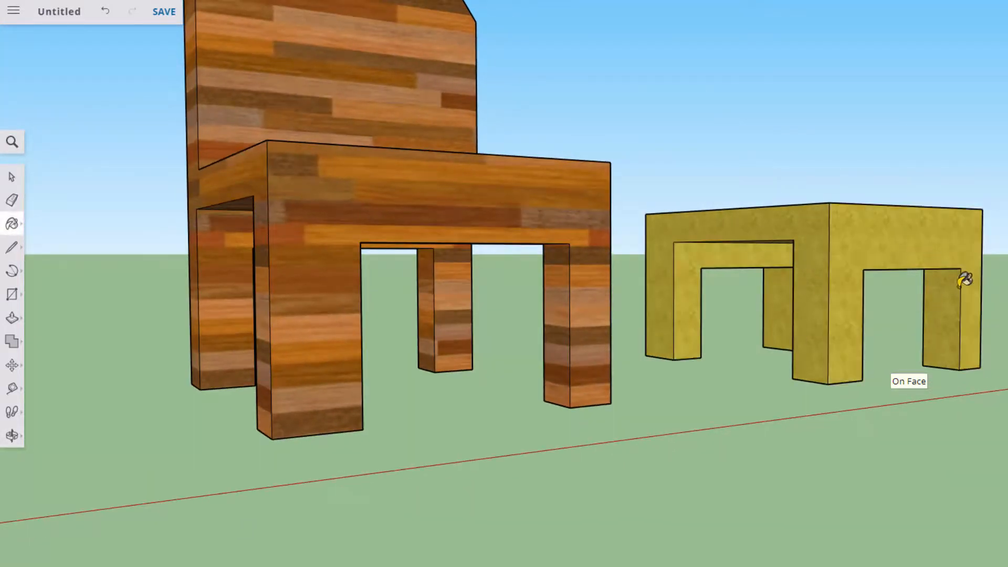
Paint the two white undersides of the leg openings beneath the chair.
middle_click_drag(965, 280, 957, 401)
middle_click_drag(853, 466, 908, 39)
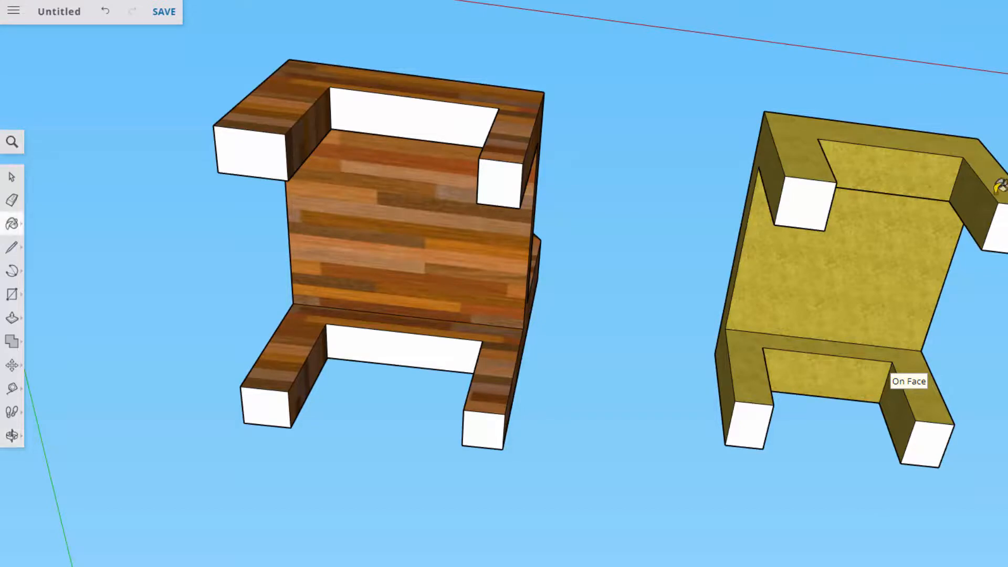
left_click(444, 113)
left_click(417, 349)
mouse_move(554, 257)
middle_mouse_down()
mouse_move(648, 306)
mouse_move(597, 430)
mouse_move(650, 385)
middle_mouse_up()
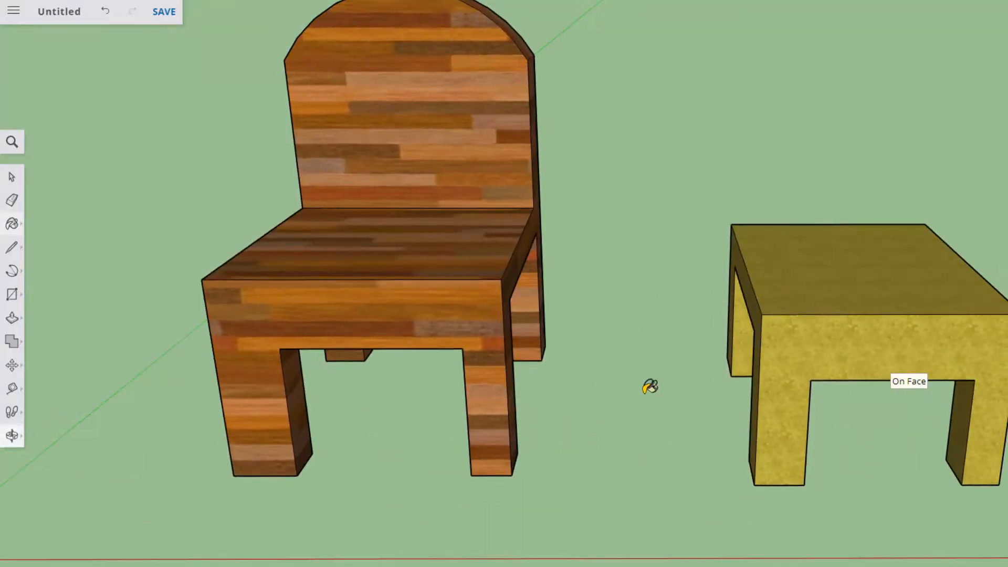
Draw a circle in the middle of the tabletop and pull it up into a low round lamp base.
mouse_move(936, 313)
middle_mouse_down()
mouse_move(638, 383)
mouse_move(599, 372)
middle_mouse_up()
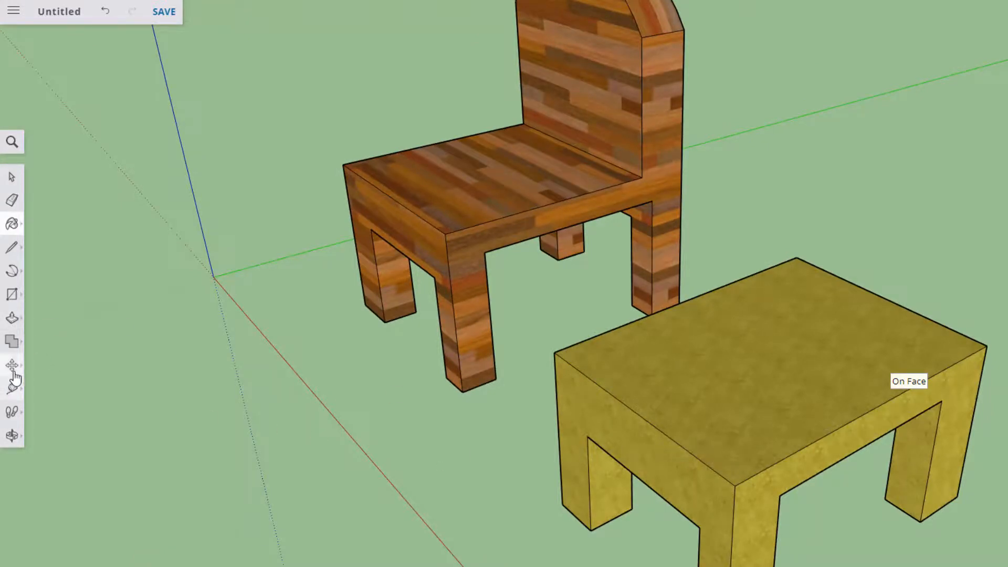
left_click(17, 298)
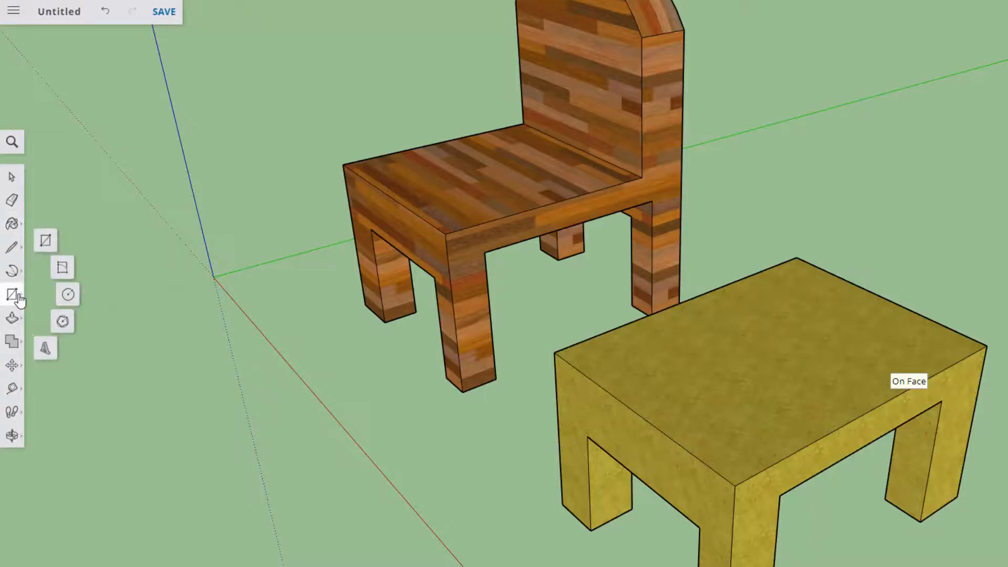
left_click(69, 297)
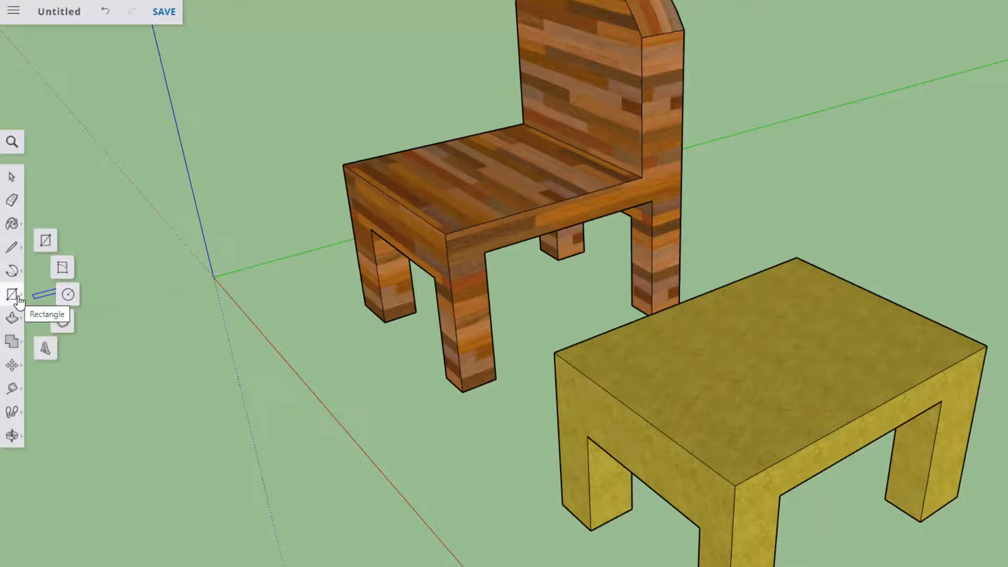
left_click(69, 296)
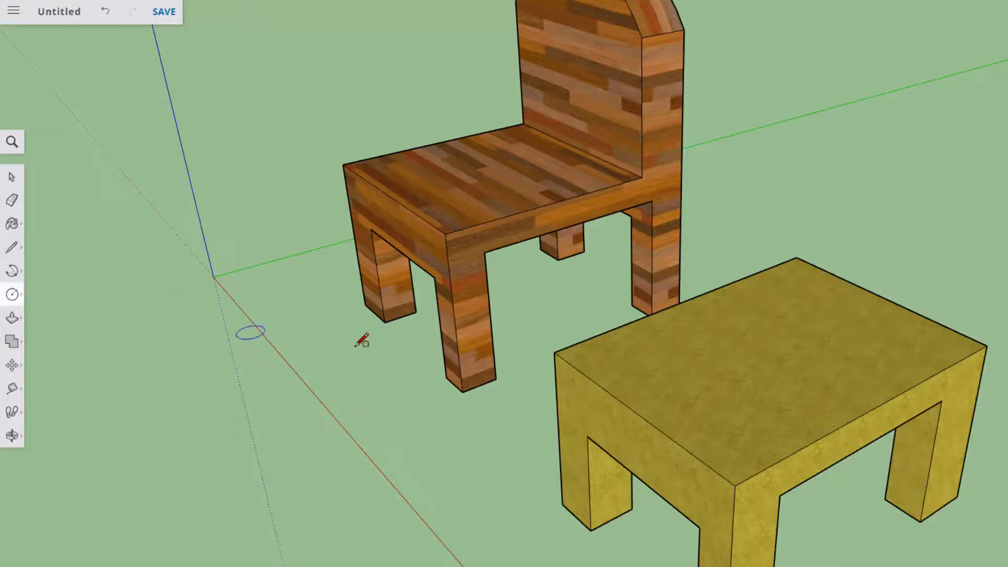
left_click(766, 355)
left_click(790, 390)
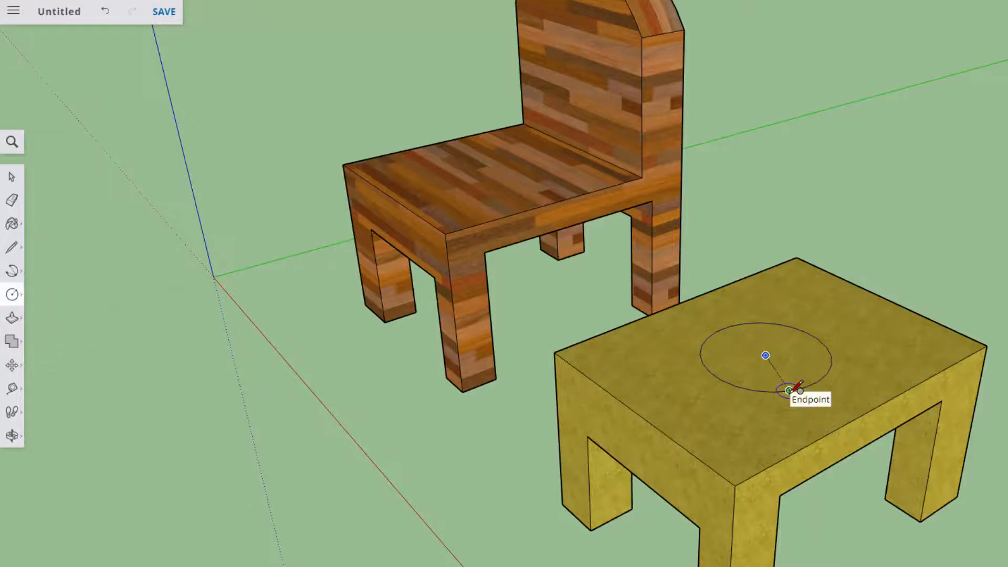
key("p")
left_click(777, 384)
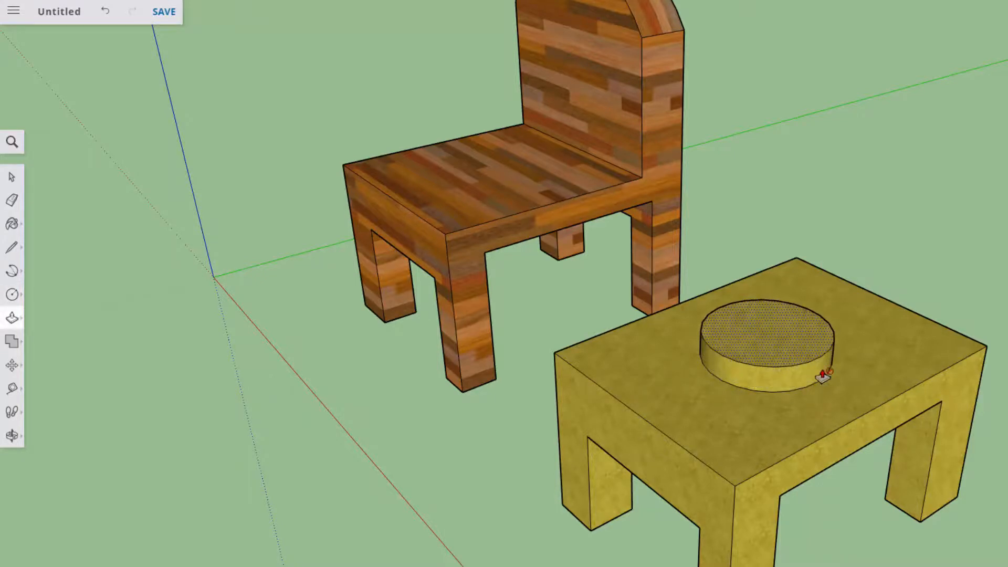
left_click(823, 374)
Draw a small circle at the centre of the lamp base and pull it up into a tall, thin post.
middle_click_drag(808, 374, 747, 468)
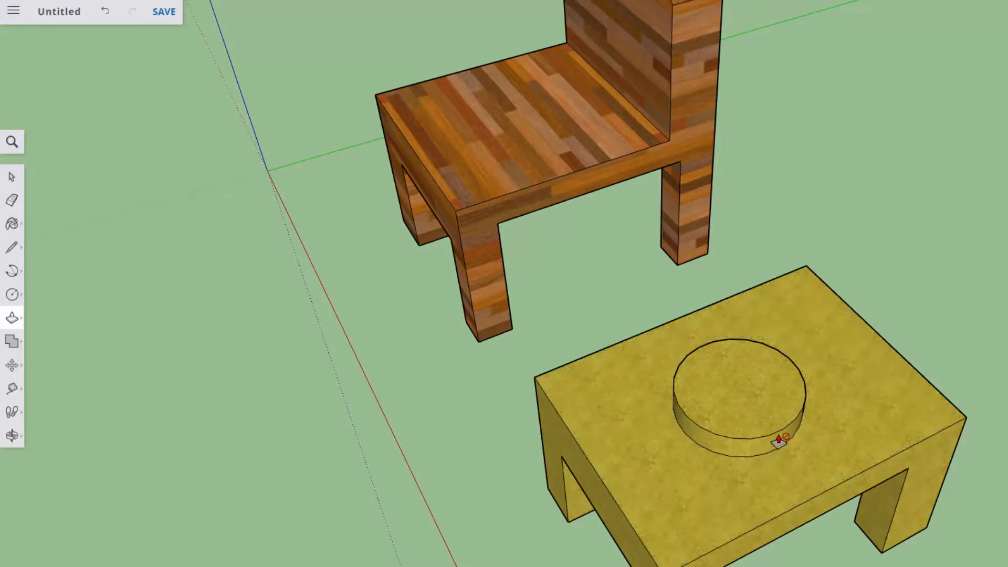
key("c")
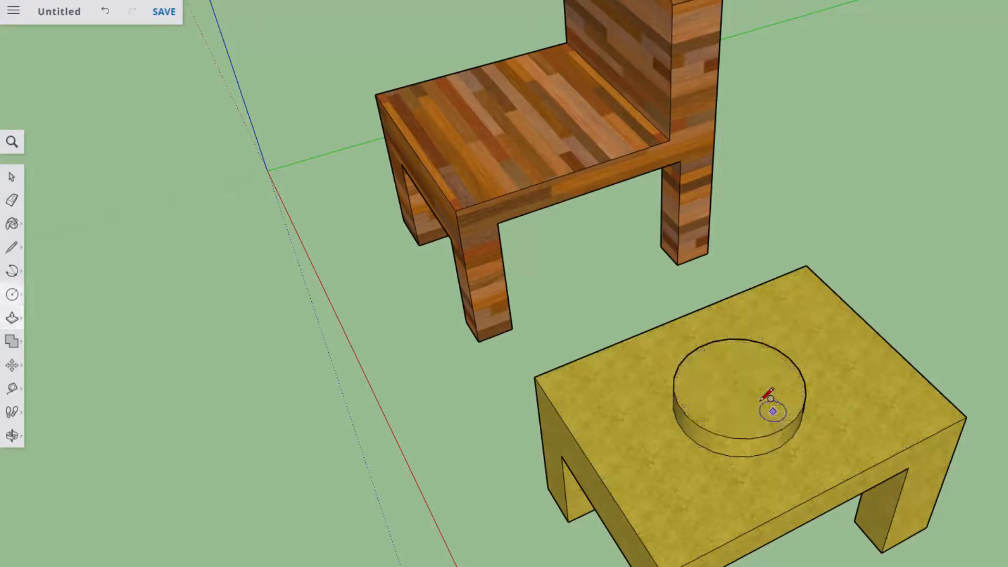
left_click(738, 386)
left_click(754, 387)
key("p")
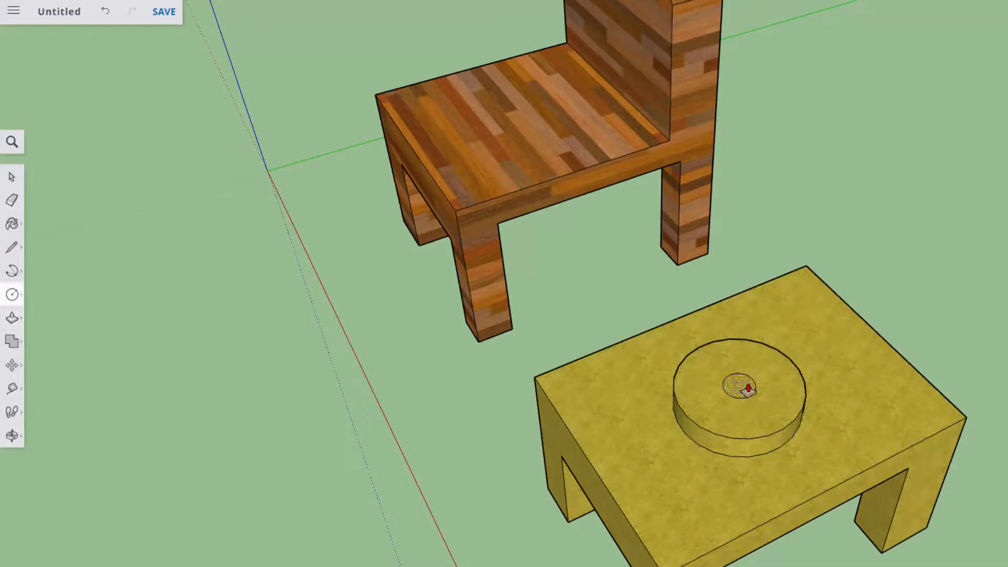
left_click_drag(742, 387, 754, 272)
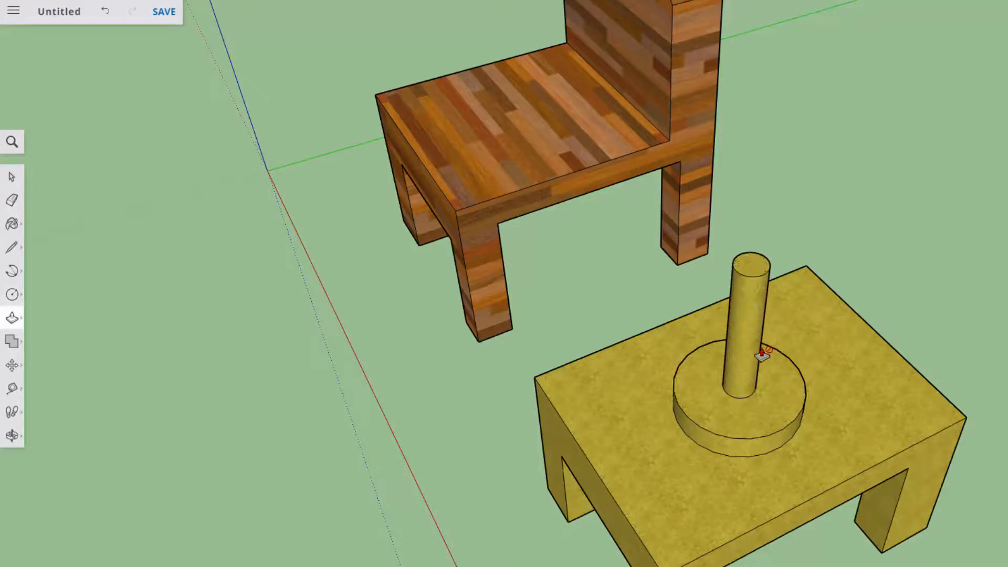
middle_click_drag(855, 507, 830, 292)
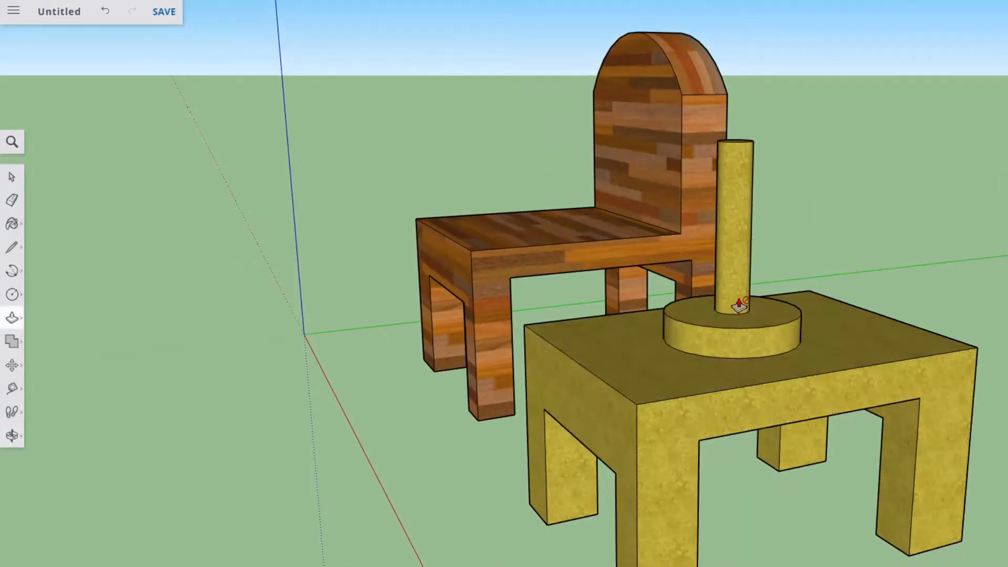
middle_click_drag(810, 227, 772, 439)
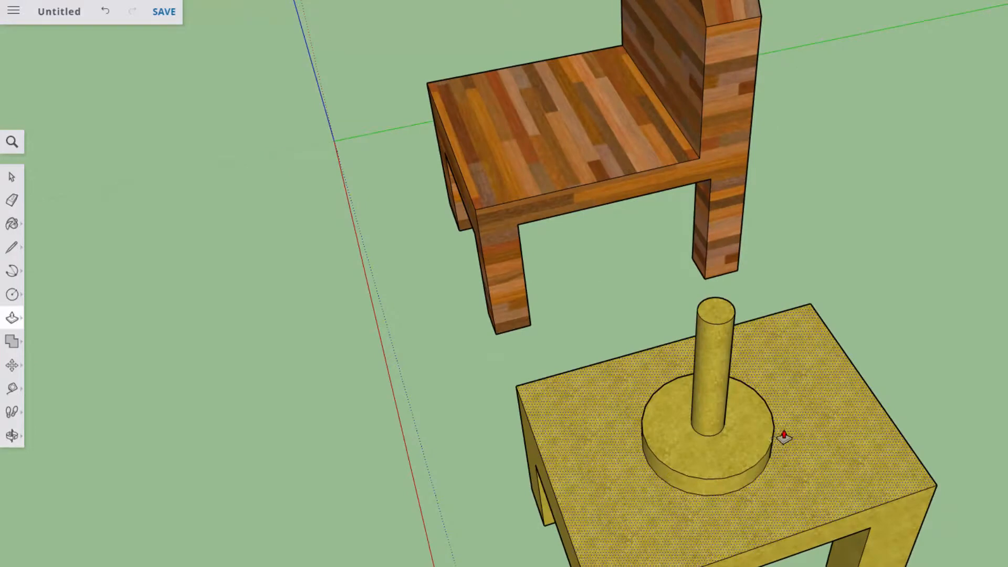
Check the lamp shade requirement in the sketchup02 assignment in Google Docs and return to the SketchUp model.
left_click(283, 1)
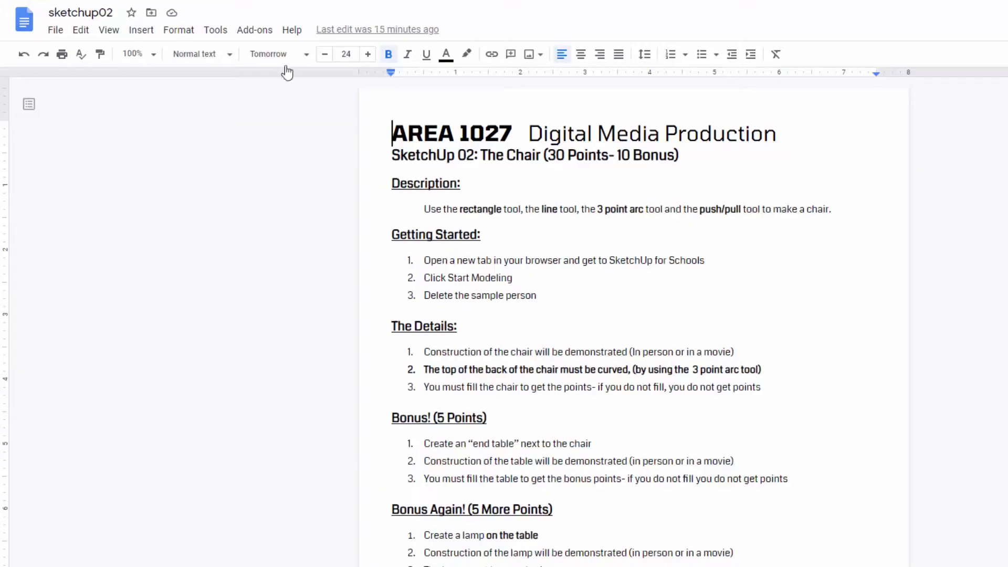
scroll(639, 491, "down", 4)
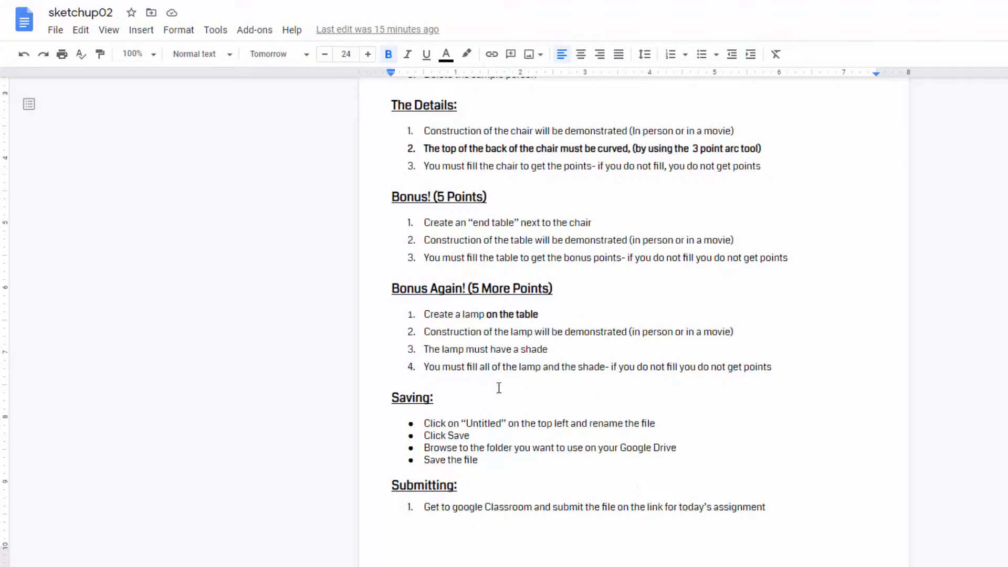
left_click_drag(444, 349, 635, 356)
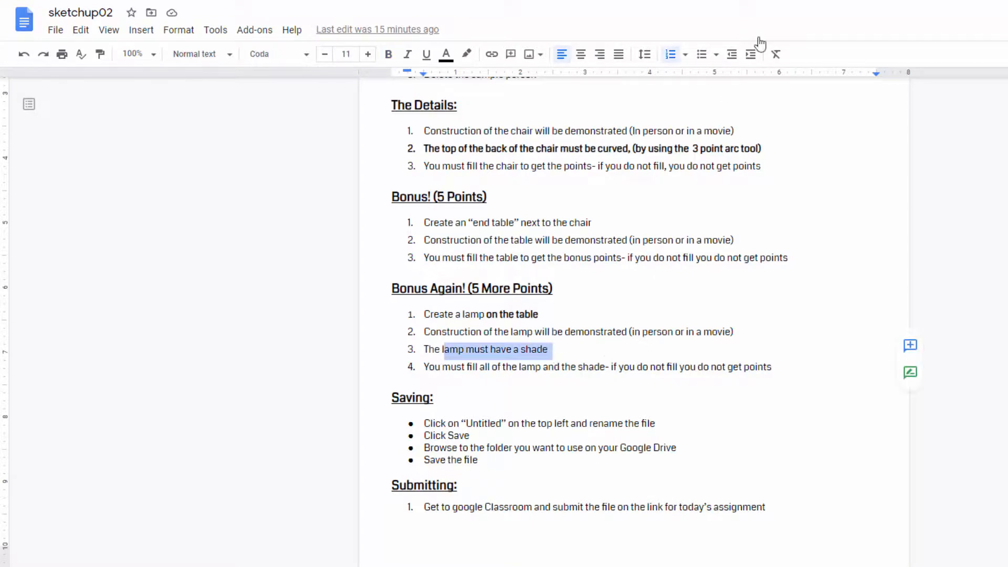
left_click(157, 1)
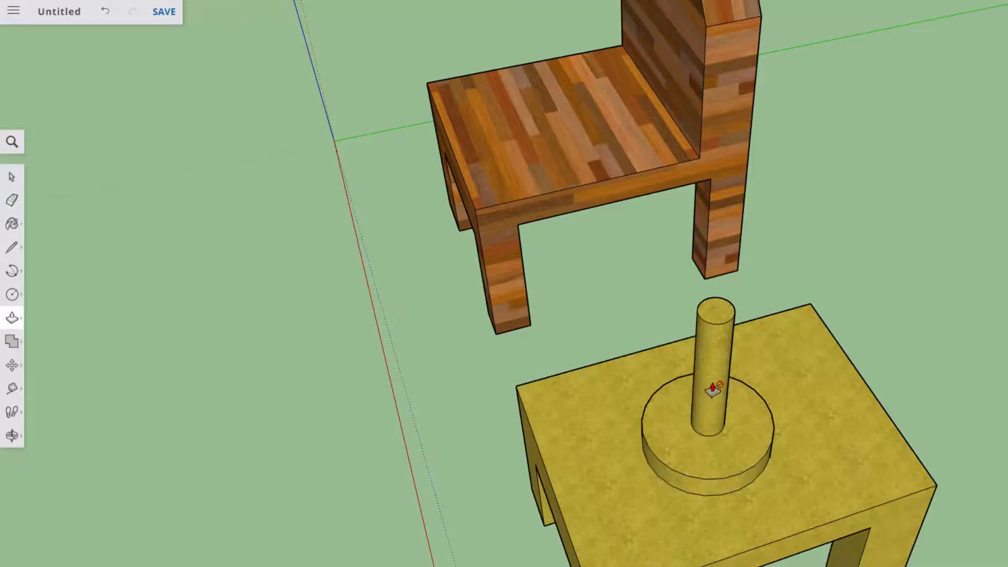
Draw a large circle centred on the post's top and pull the ring around the post up into a lampshade.
middle_click_drag(713, 389, 715, 433)
key("c")
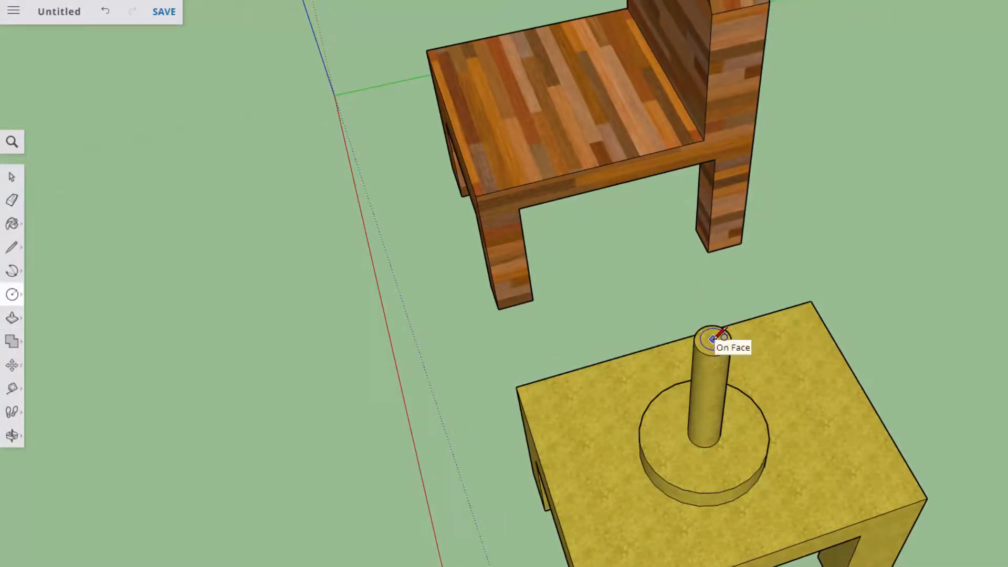
left_click(714, 338)
left_click(726, 337)
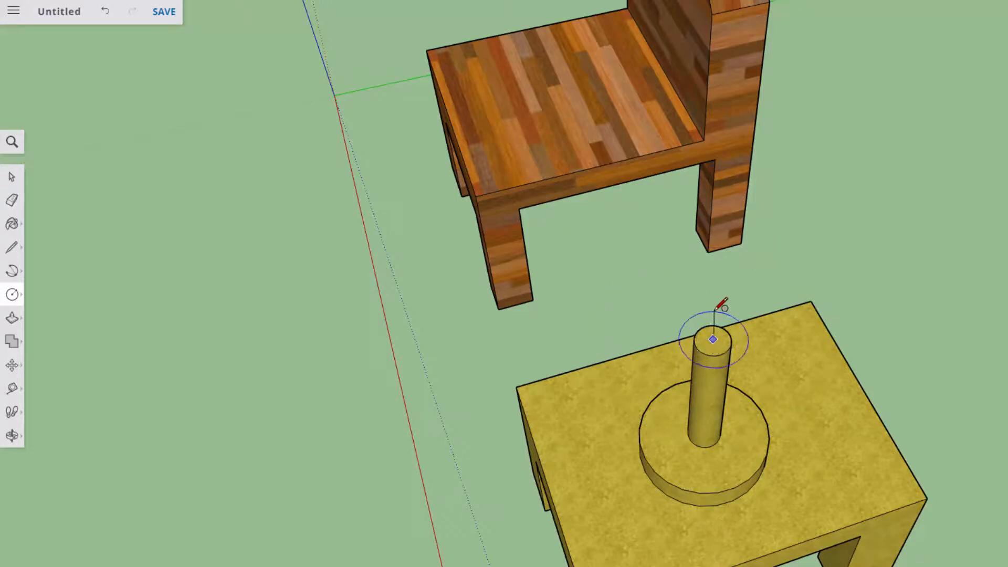
left_click(730, 269)
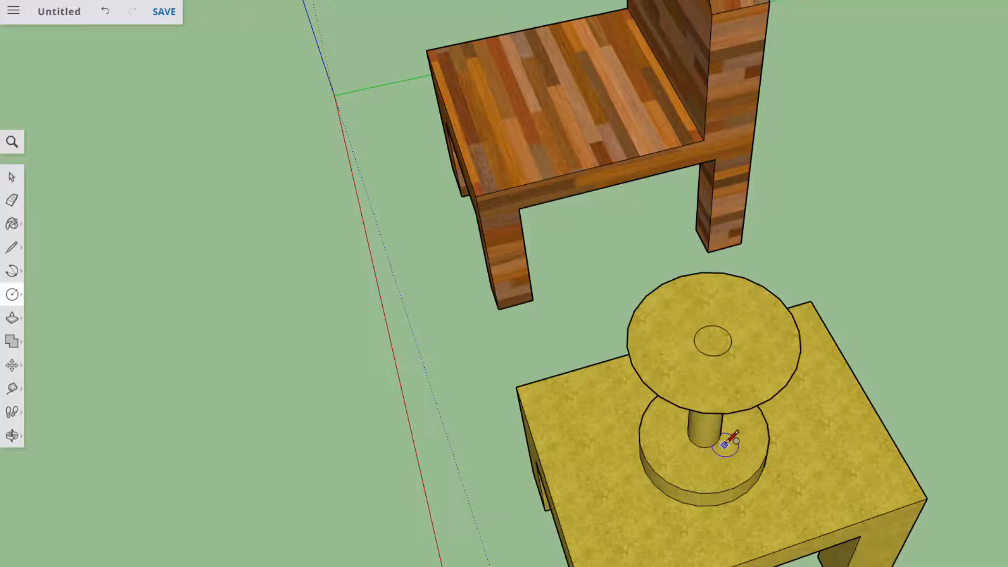
key("p")
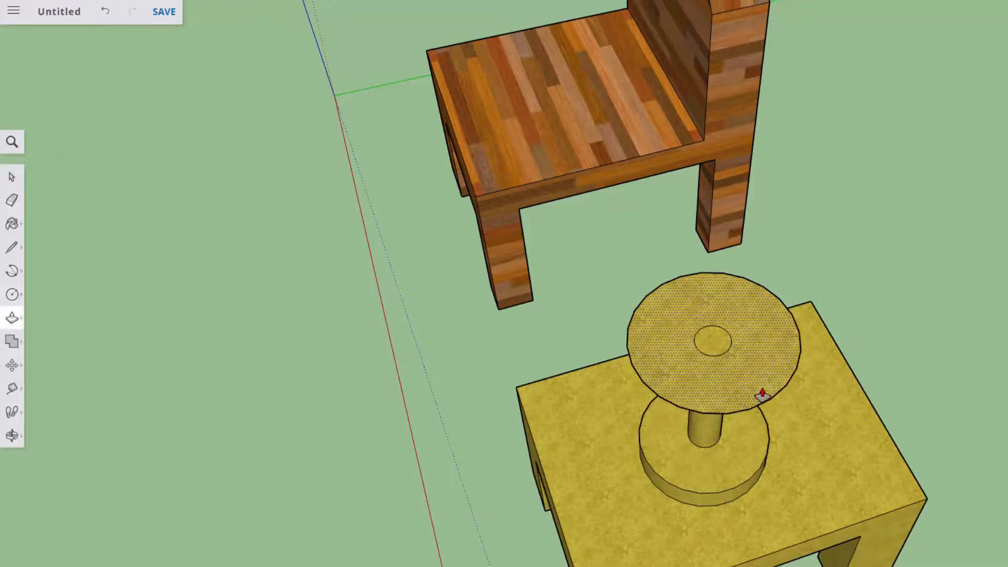
left_click(760, 370)
left_click(776, 274)
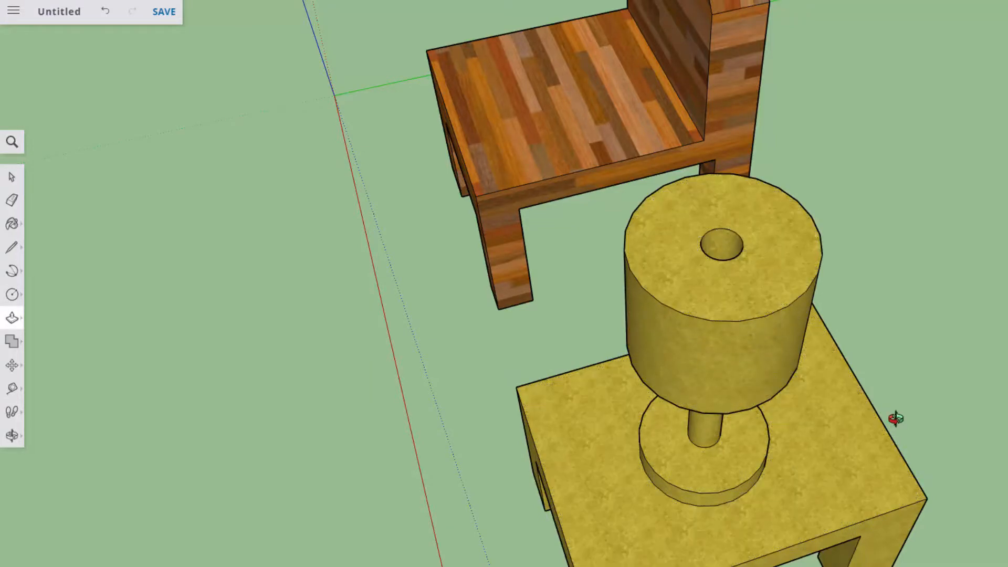
middle_click_drag(895, 419, 790, 135)
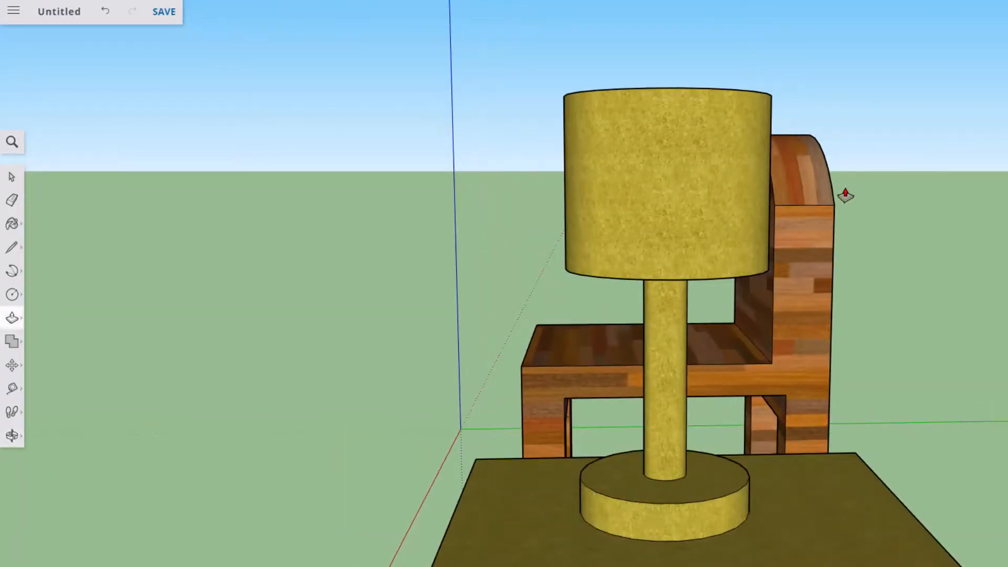
Paint the side and top of the lamp base and the post with a light grey material.
scroll(853, 198, "down", 2)
key("b")
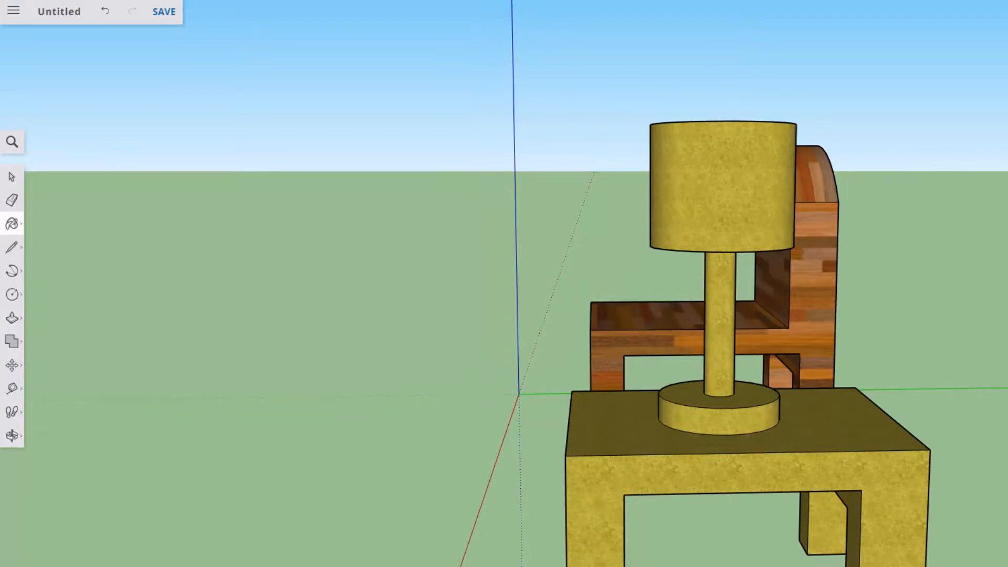
left_click(743, 416)
left_click(757, 396)
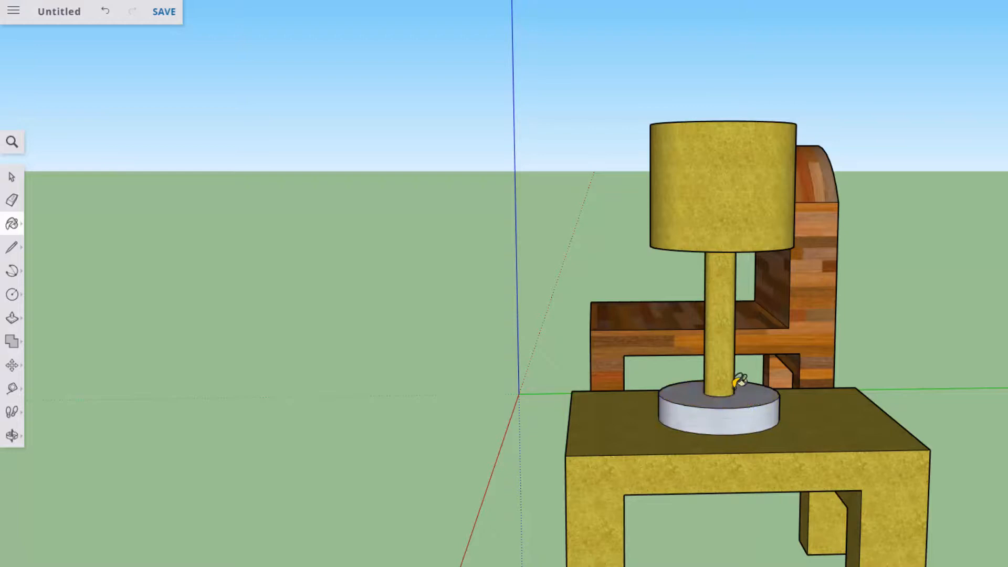
left_click(727, 346)
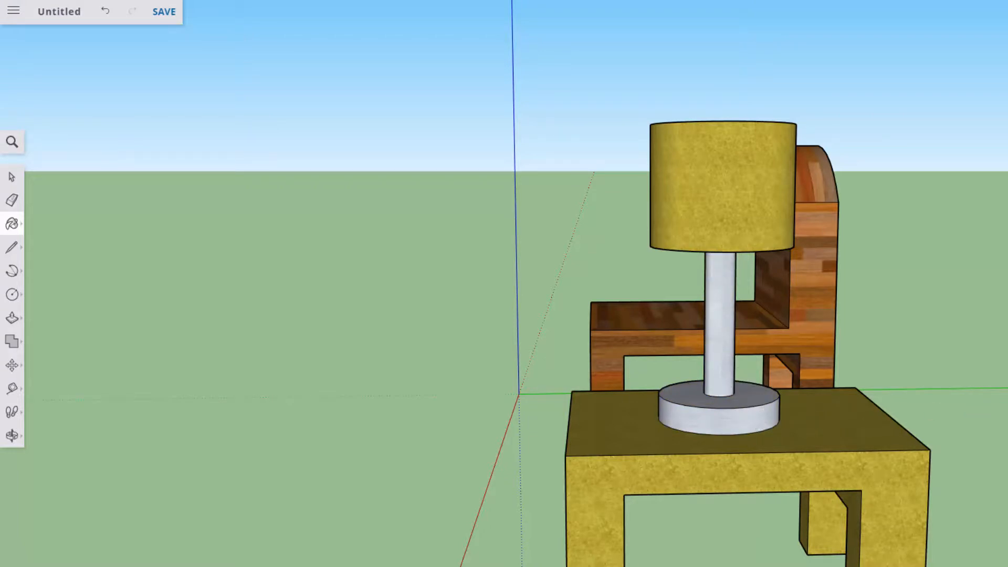
Paint the lampshade's outer side, top ring and centre opening with a solid red-orange colour.
left_click(720, 152)
mouse_move(765, 192)
middle_mouse_down()
mouse_move(756, 270)
mouse_move(798, 260)
middle_mouse_up()
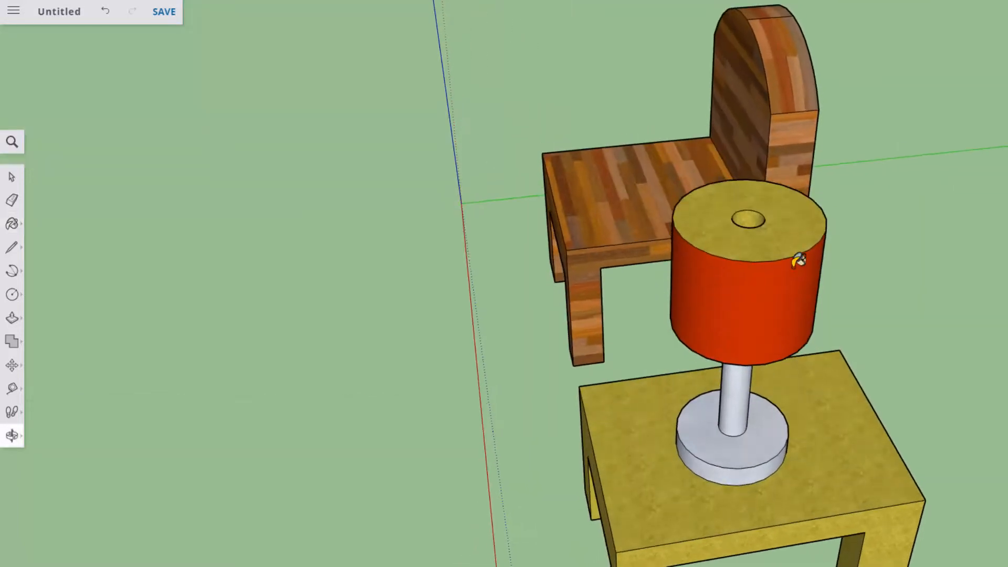
left_click(777, 211)
left_click(749, 216)
mouse_move(703, 266)
middle_mouse_down()
mouse_move(795, 262)
mouse_move(688, 227)
mouse_move(880, 113)
mouse_move(702, 234)
mouse_move(718, 269)
mouse_move(491, 289)
mouse_move(858, 292)
mouse_move(772, 333)
mouse_move(348, 304)
mouse_move(689, 317)
mouse_move(715, 308)
mouse_move(503, 329)
mouse_move(480, 315)
middle_mouse_up()
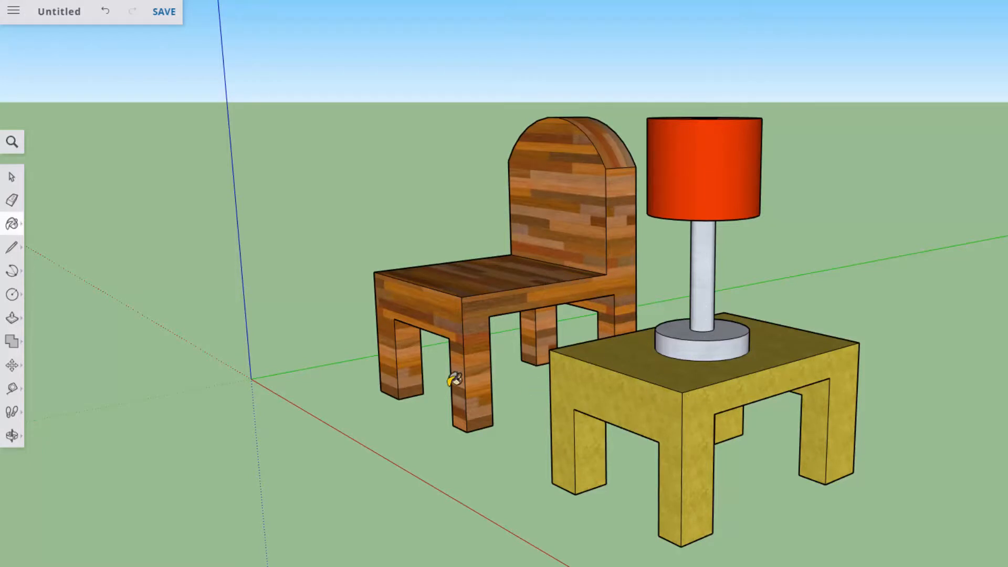
middle_click_drag(454, 379, 393, 341)
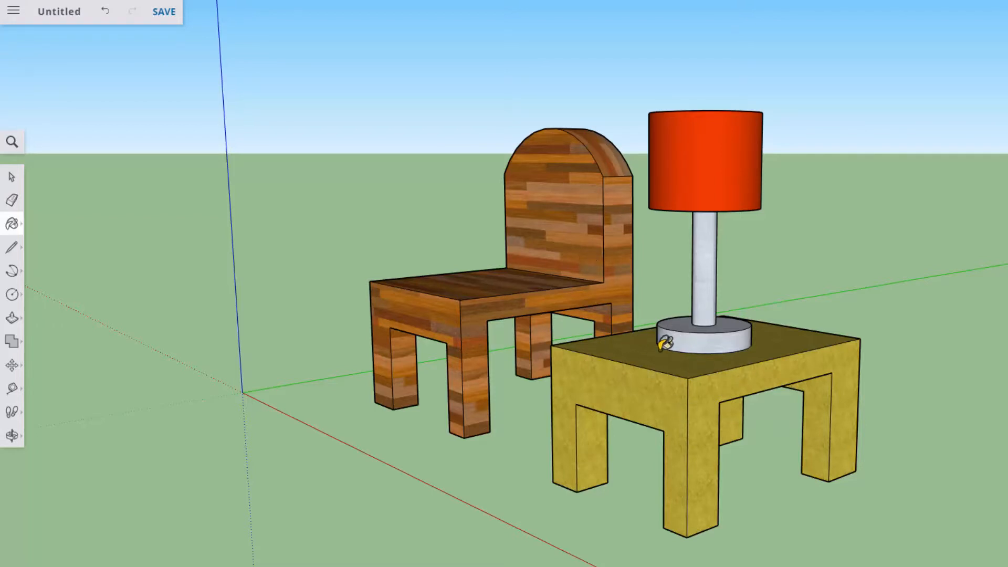
Start saving the model to Google Drive and name it "the chair".
left_click(52, 21)
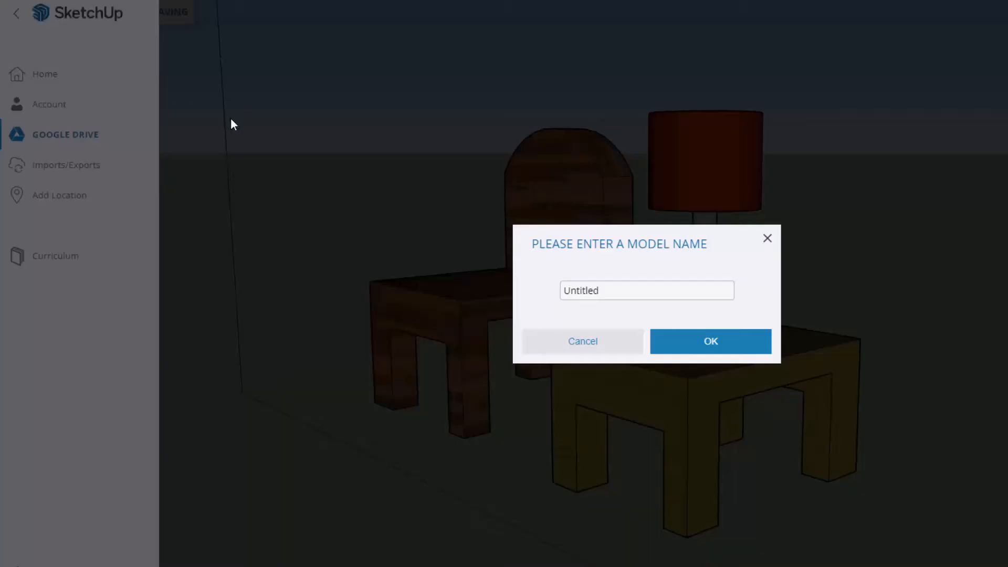
left_click_drag(640, 288, 429, 284)
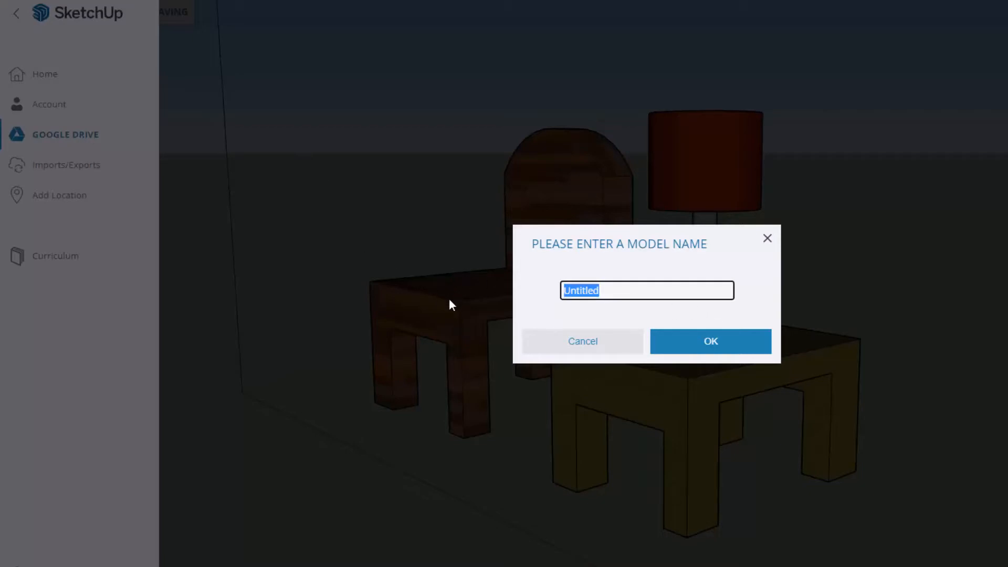
type("the chari")
key("BackSpace")
key("BackSpace")
type("ir")
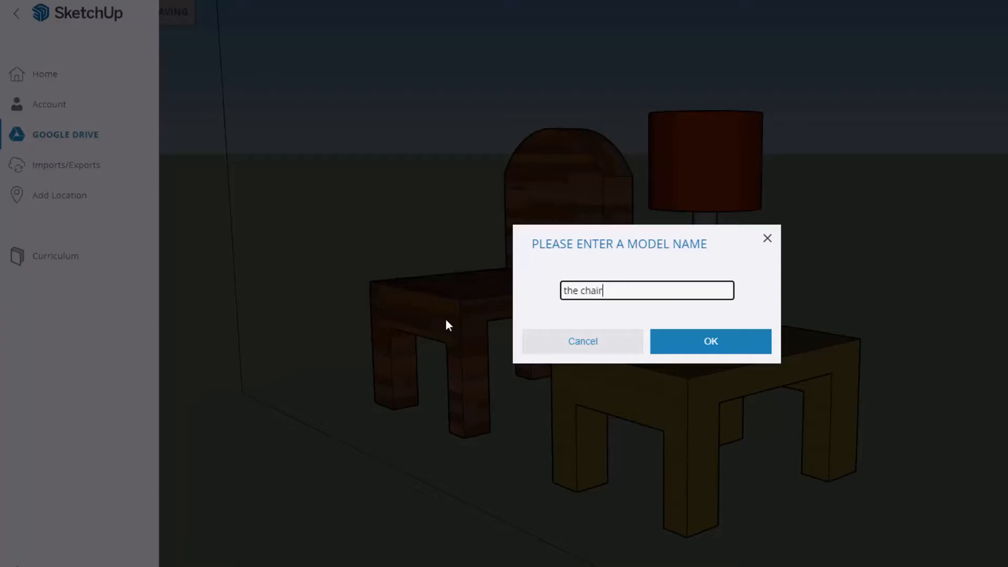
left_click(701, 348)
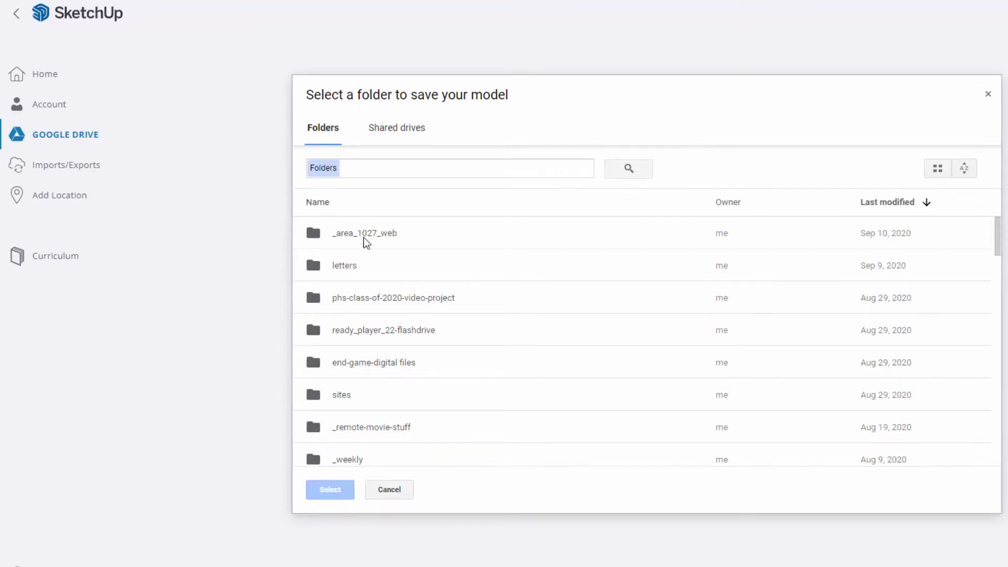
Save the model in the Google Drive folder 0000_classes > Digital_Media_Production > 06-SketchUp > Sketchup for Schools.
scroll(391, 382, "down", 6)
scroll(391, 384, "up", 6)
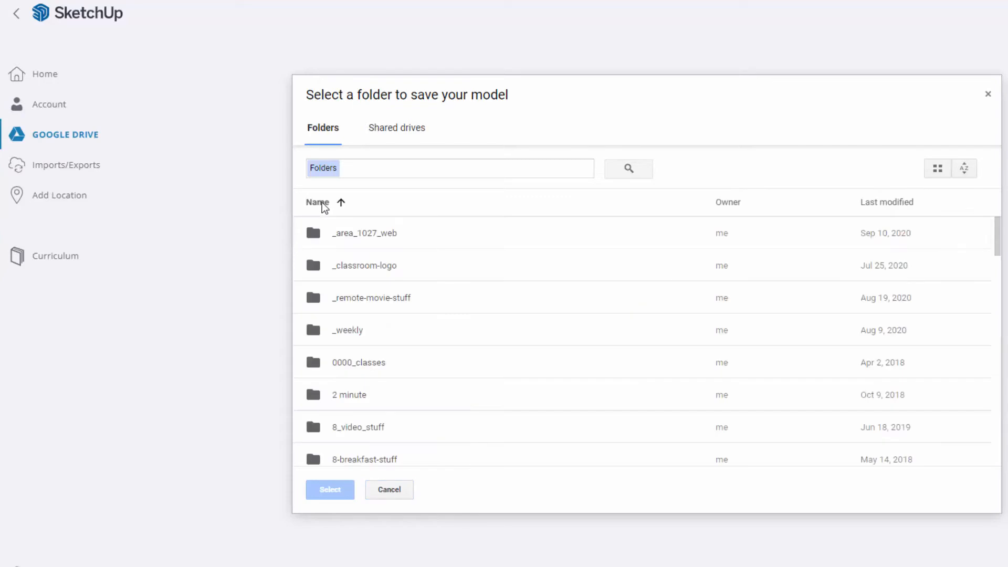
double_click(365, 361)
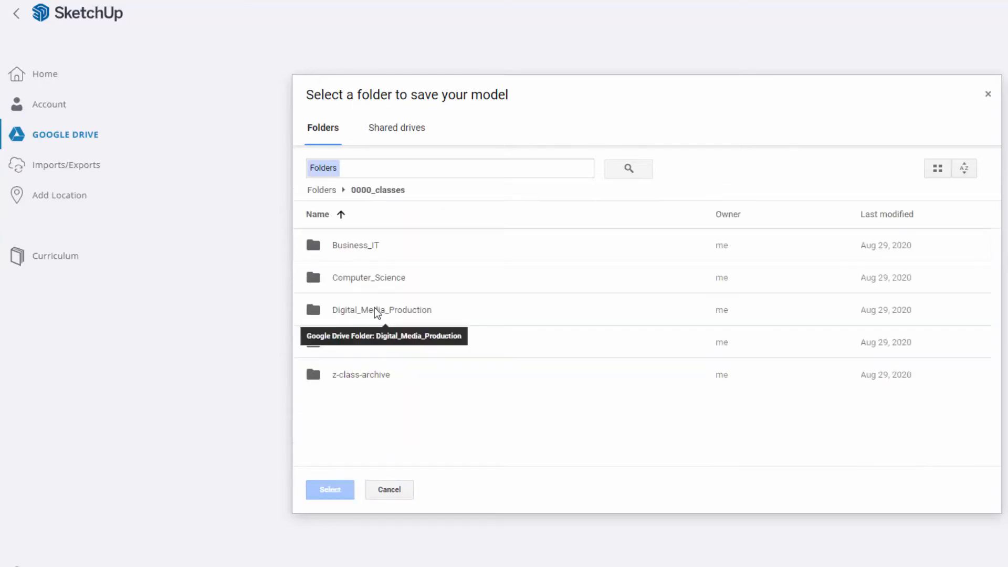
double_click(373, 310)
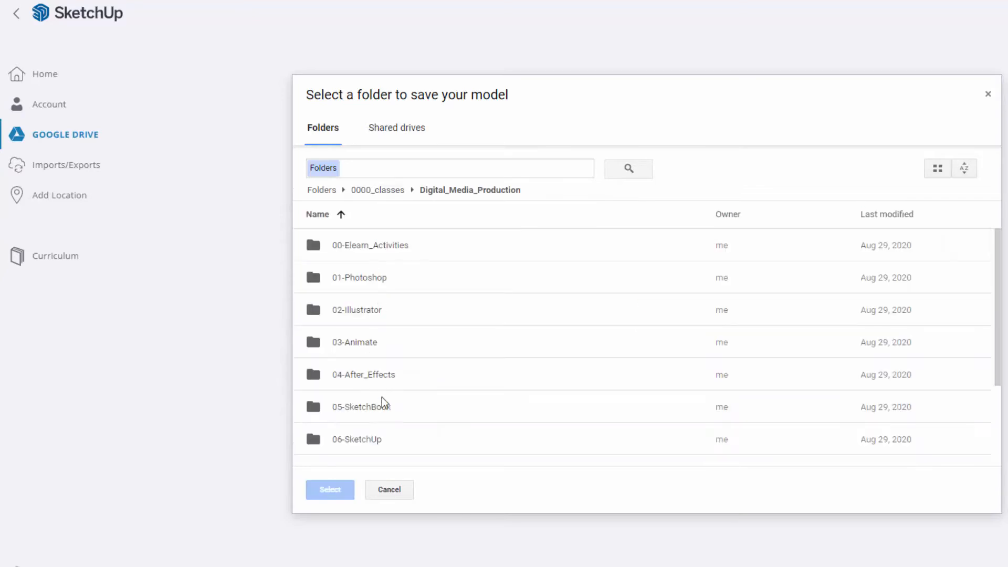
double_click(374, 438)
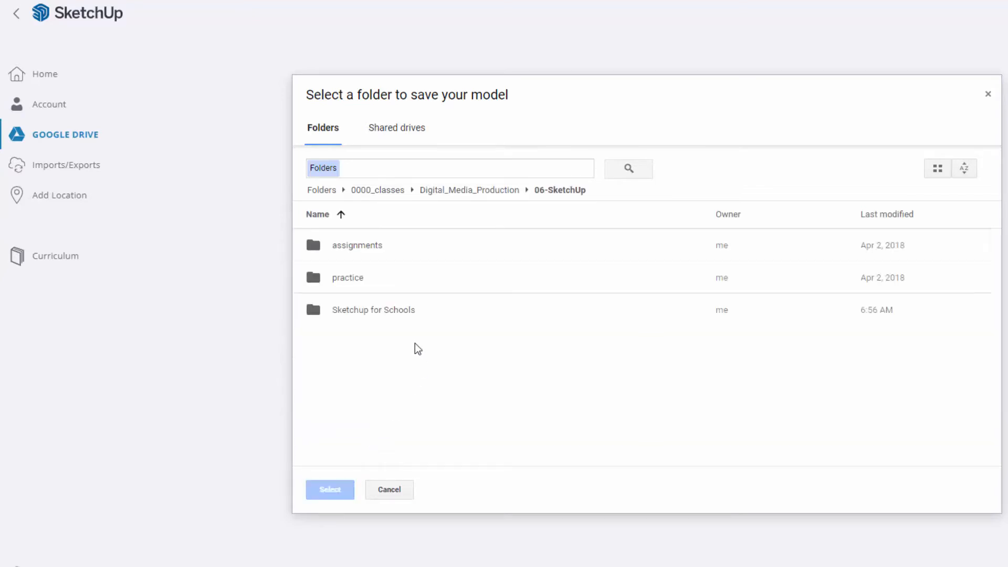
left_click(363, 311)
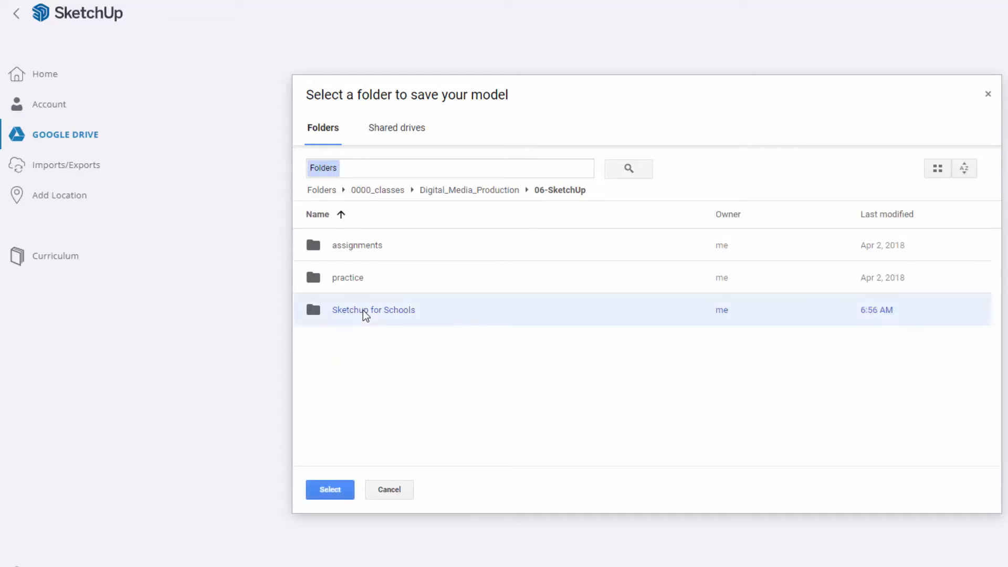
left_click(323, 491)
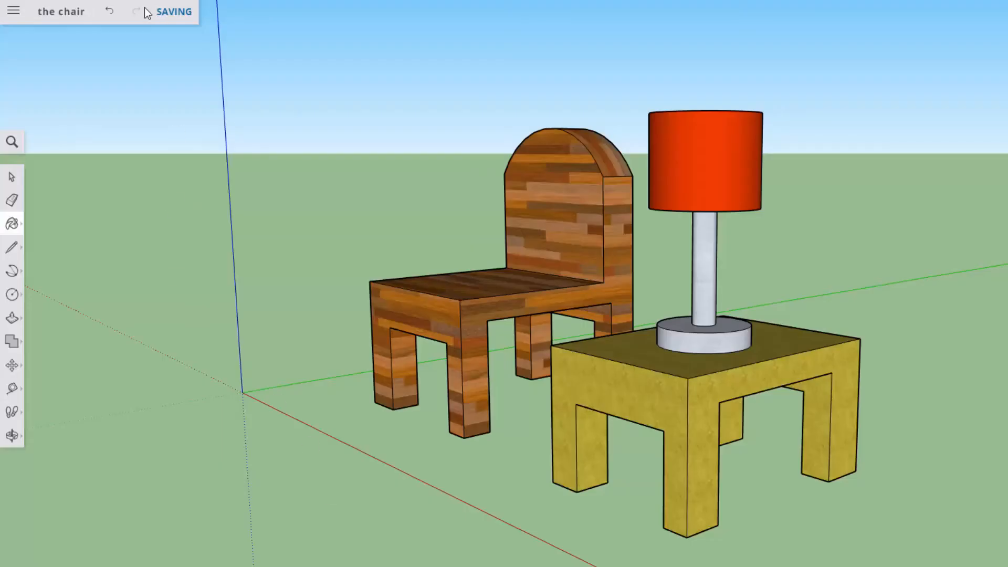